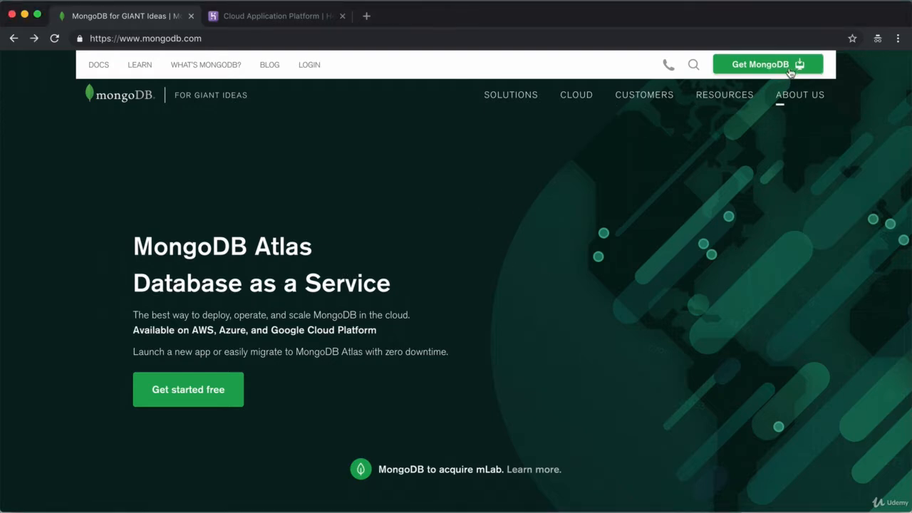
Step: Fill the Atlas sign-up form with email, first and last name and password, accept the terms, and submit
left_click(789, 68)
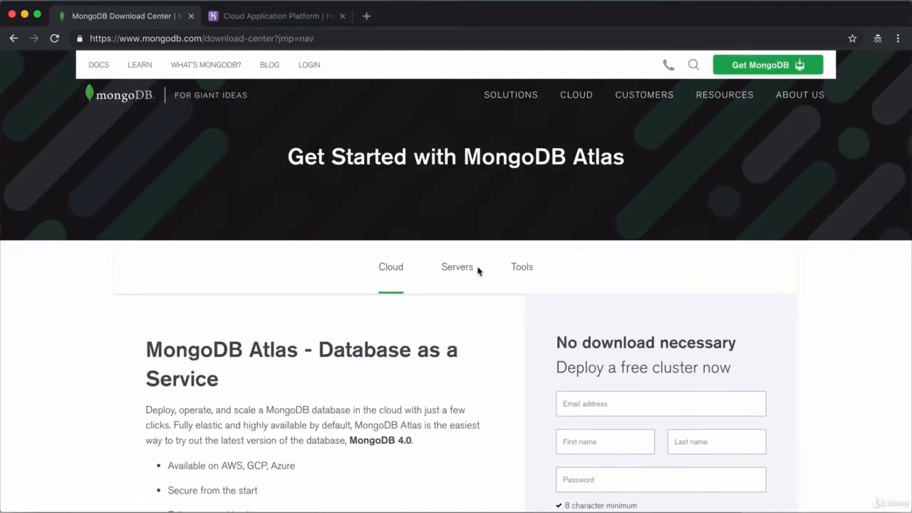
scroll(478, 269, "down", 3)
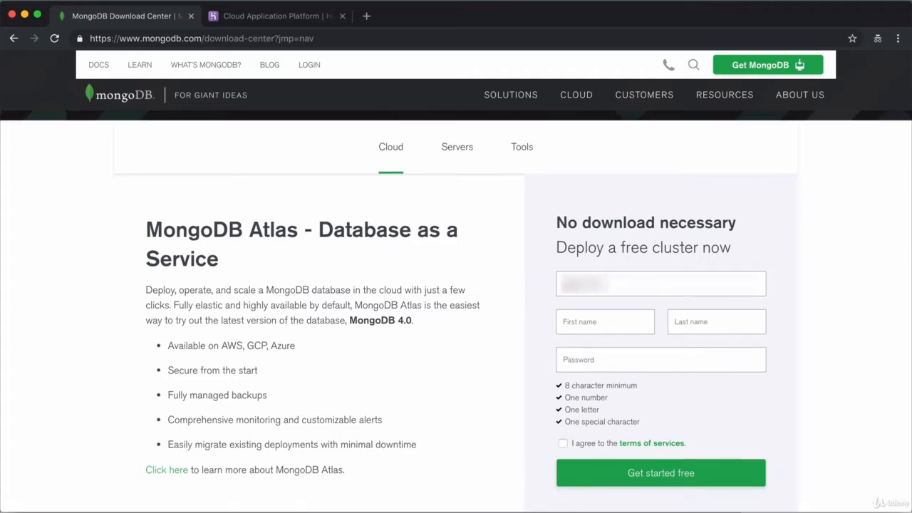
type("om")
key("Tab")
type("Angela")
key("Tab")
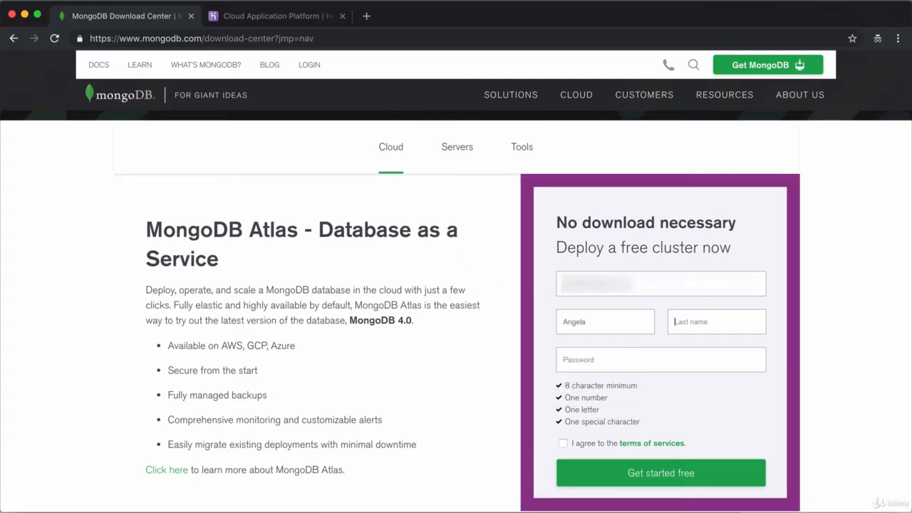
type("Yu")
key("Tab")
type("********")
left_click(563, 443)
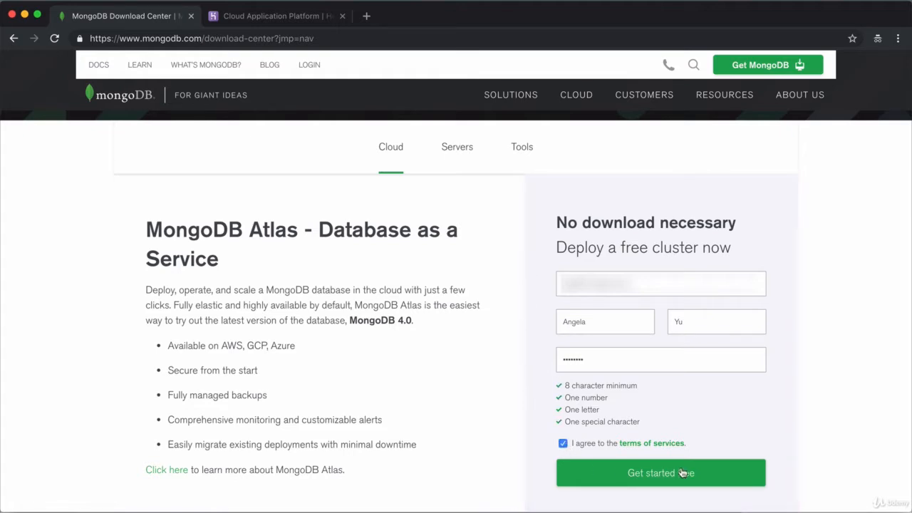
left_click(682, 473)
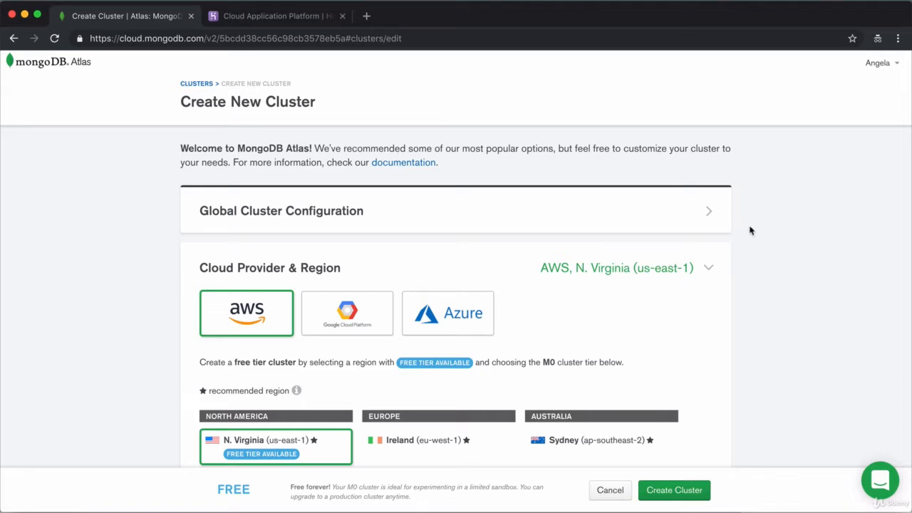
Step: Choose AWS as the cloud provider with the N. Virginia (us-east-1) region
scroll(729, 406, "down", 2)
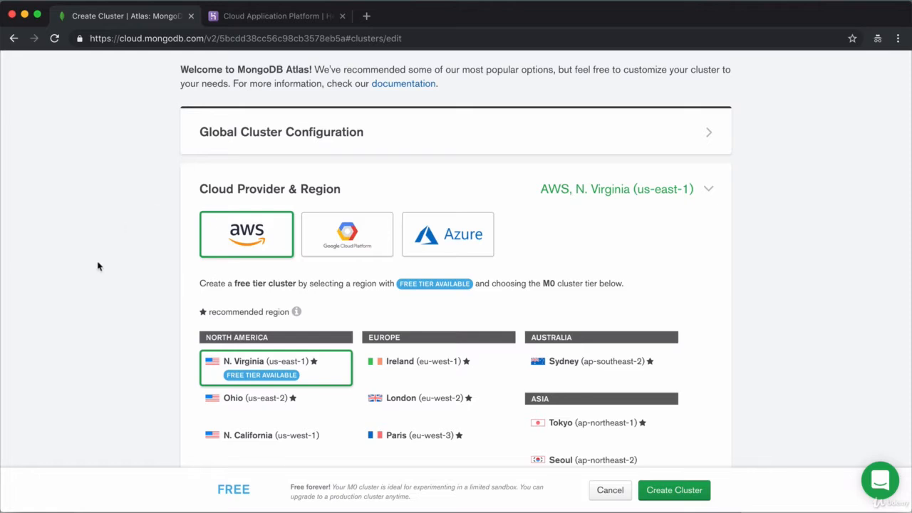
scroll(98, 266, "down", 1)
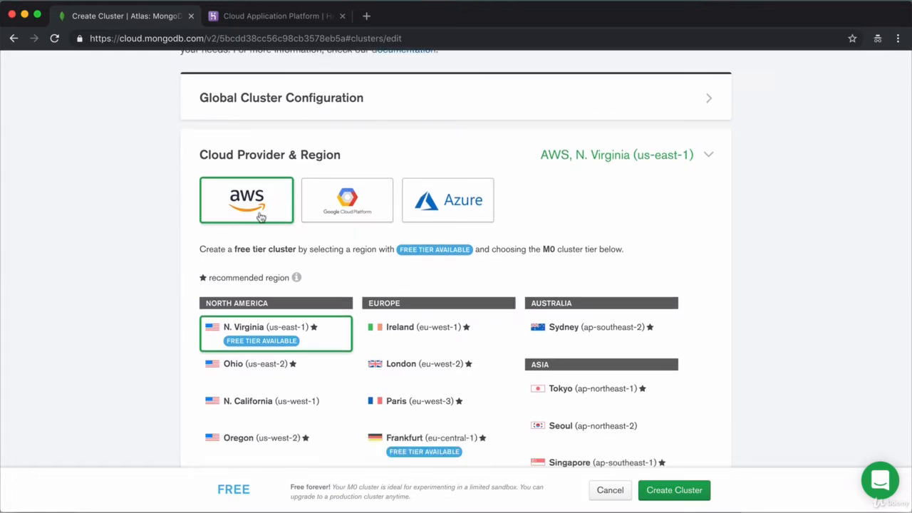
left_click(318, 199)
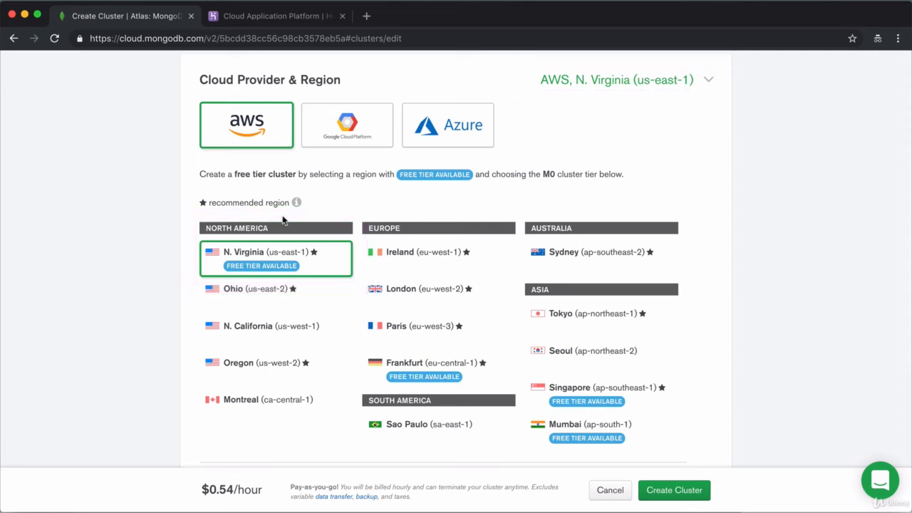
scroll(776, 321, "down", 5)
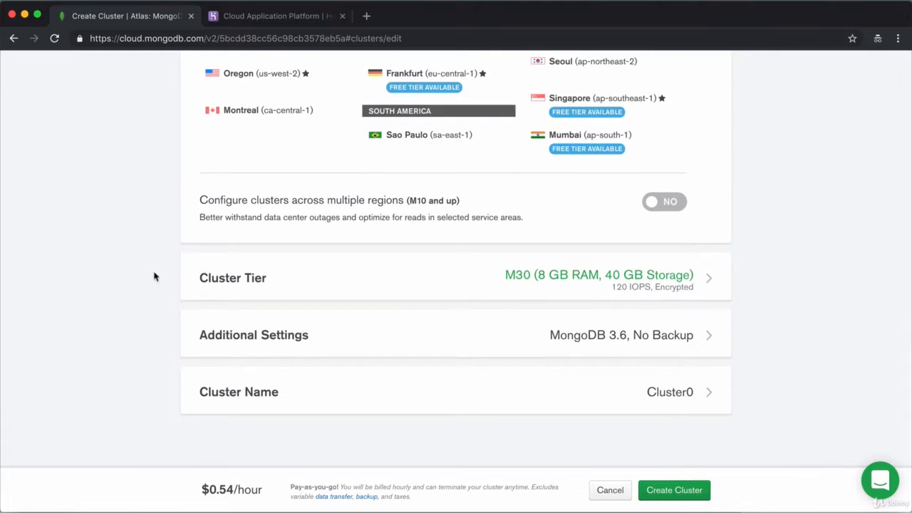
Step: Select the free M0 shared cluster tier with 512 MB storage under Cluster Tier
left_click(313, 283)
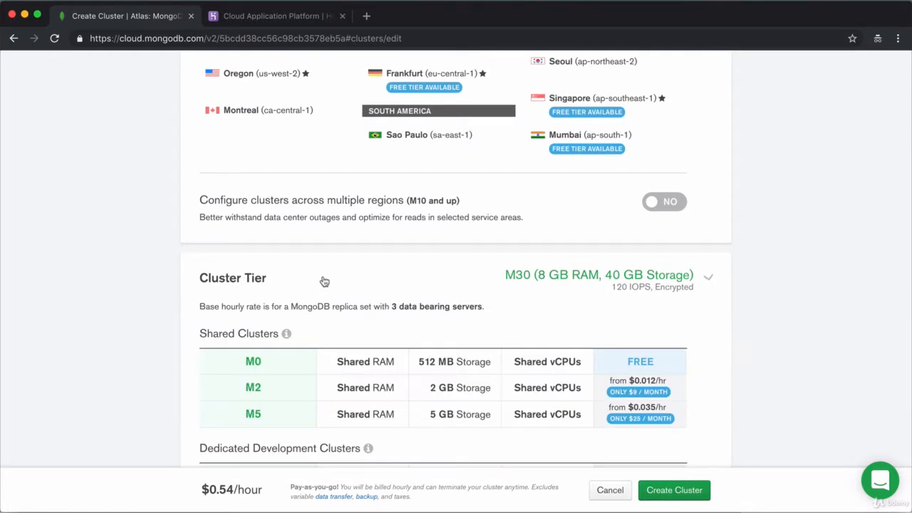
scroll(785, 280, "down", 2)
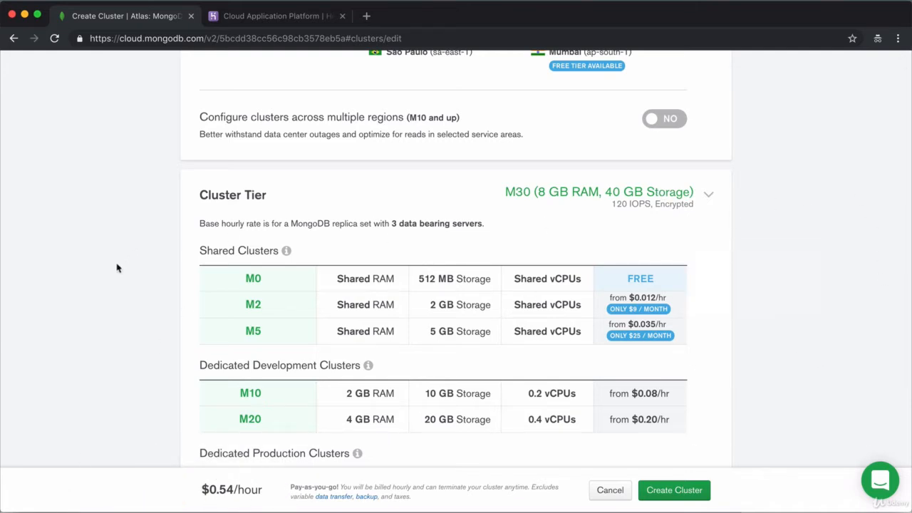
left_click(274, 284)
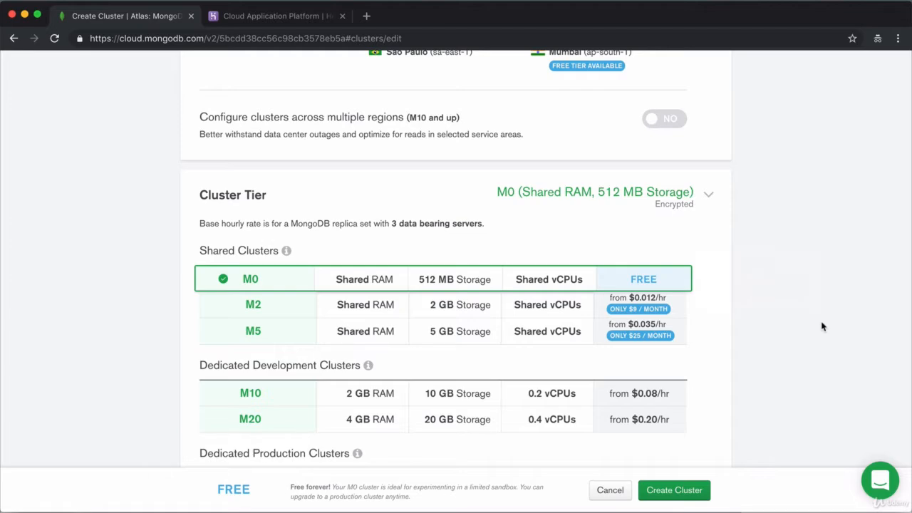
scroll(822, 326, "down", 2)
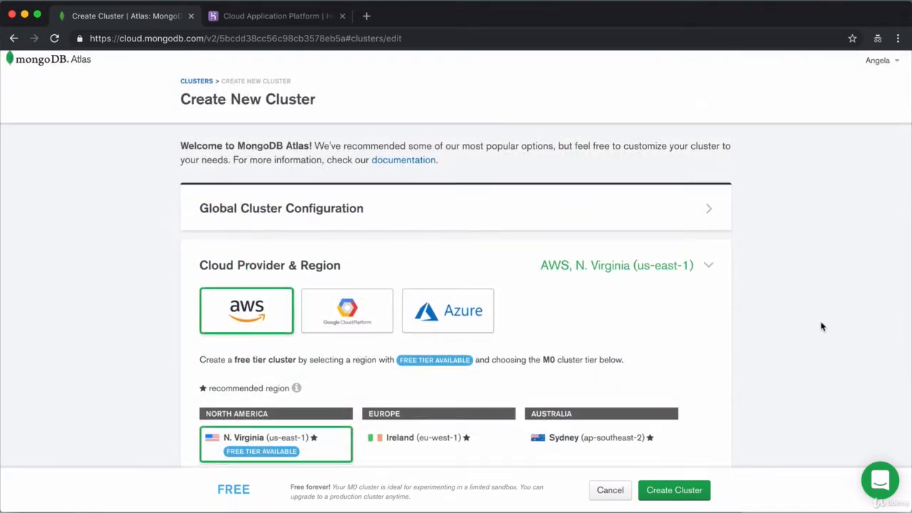
scroll(821, 326, "down", 1)
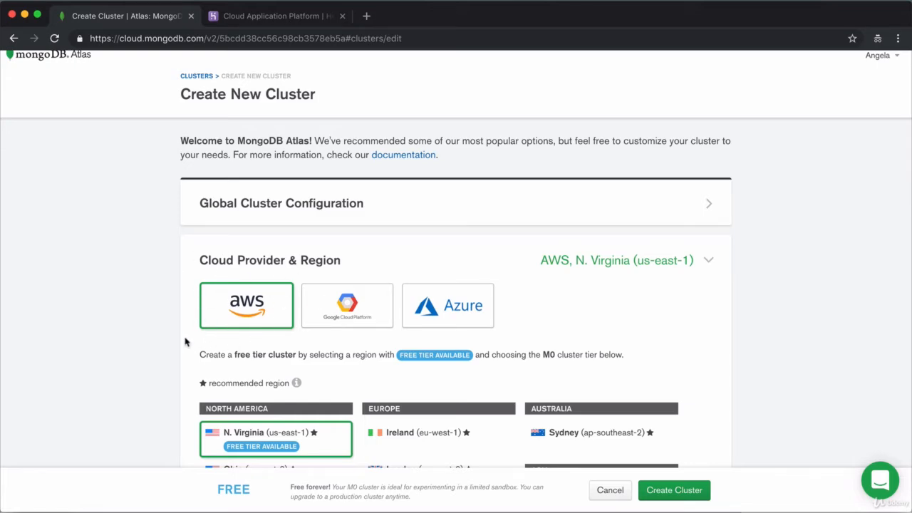
scroll(778, 332, "down", 10)
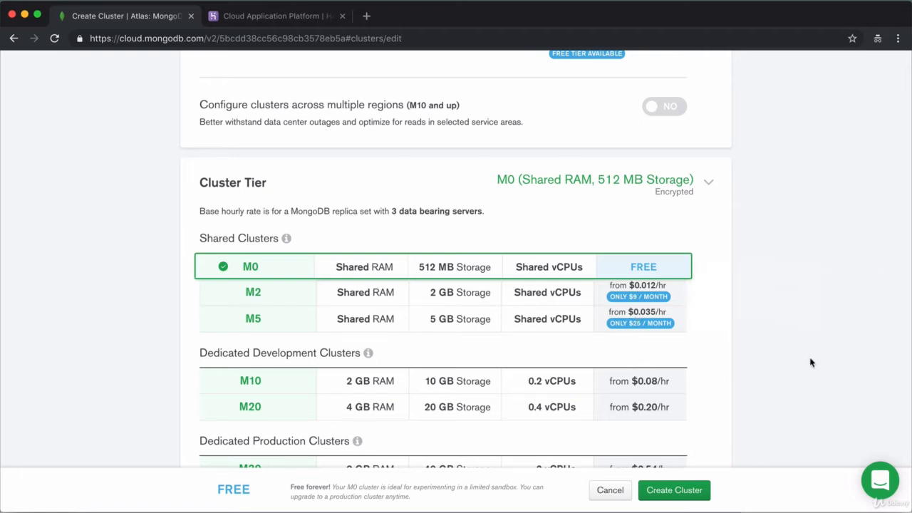
scroll(798, 317, "up", 1)
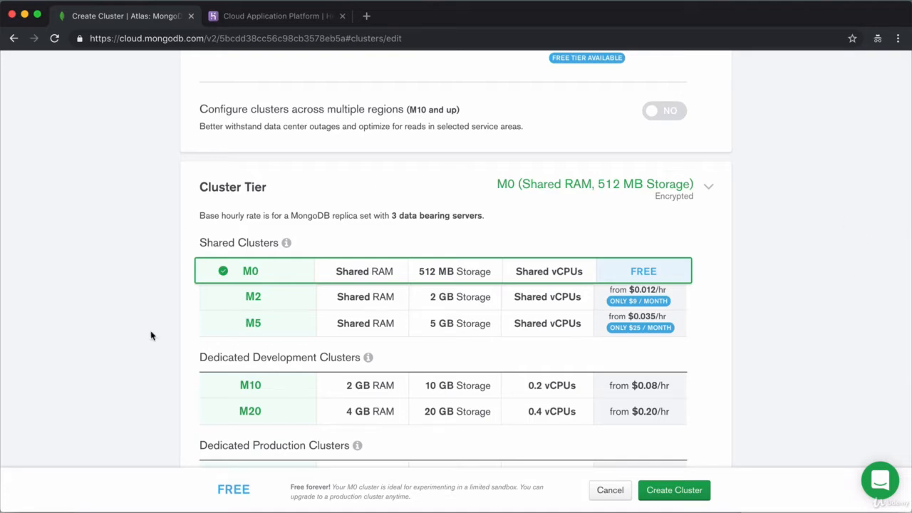
left_click(685, 188)
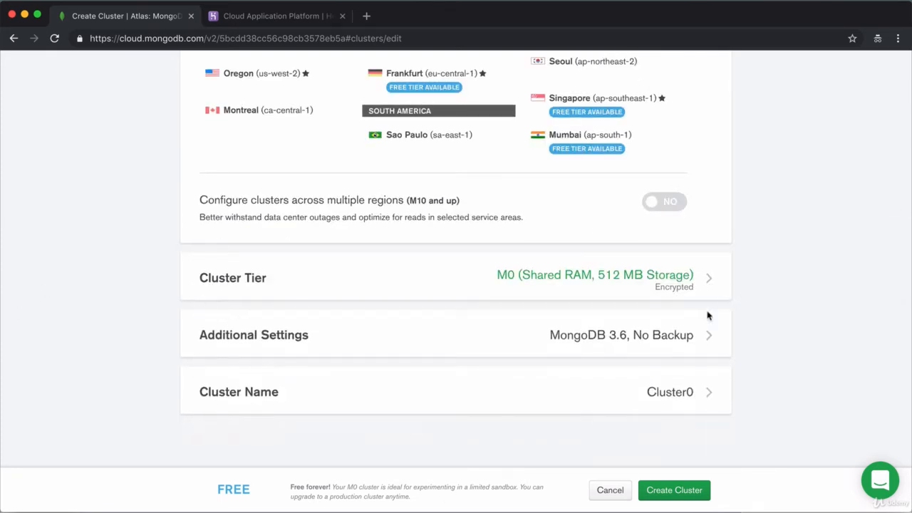
Step: Review MongoDB 3.6, No Backup and the Cluster0 name, then create the cluster
left_click(683, 335)
scroll(819, 282, "down", 2)
scroll(814, 286, "down", 1)
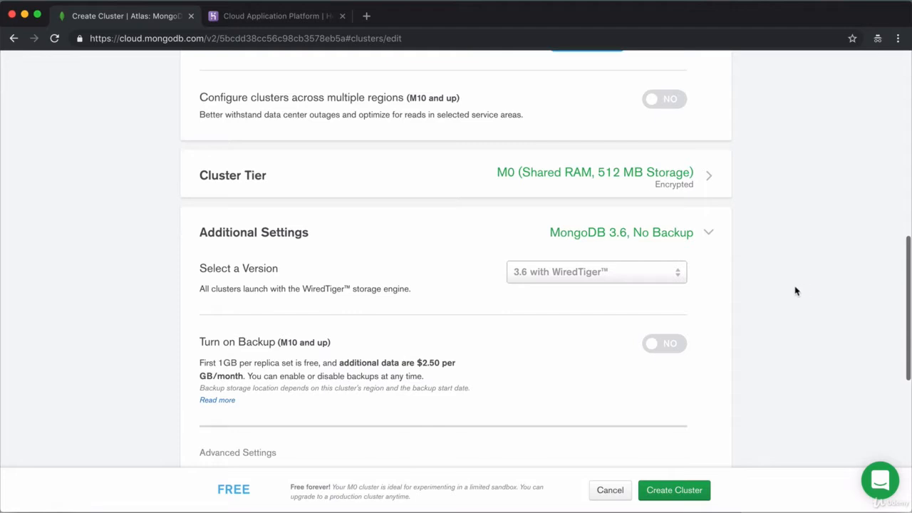
mouse_move(524, 278)
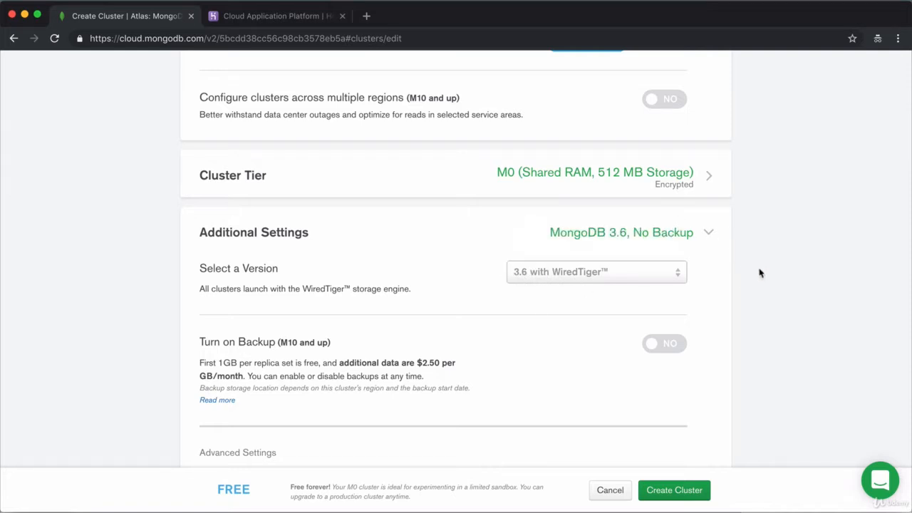
scroll(747, 275, "down", 4)
left_click(712, 389)
scroll(706, 393, "down", 2)
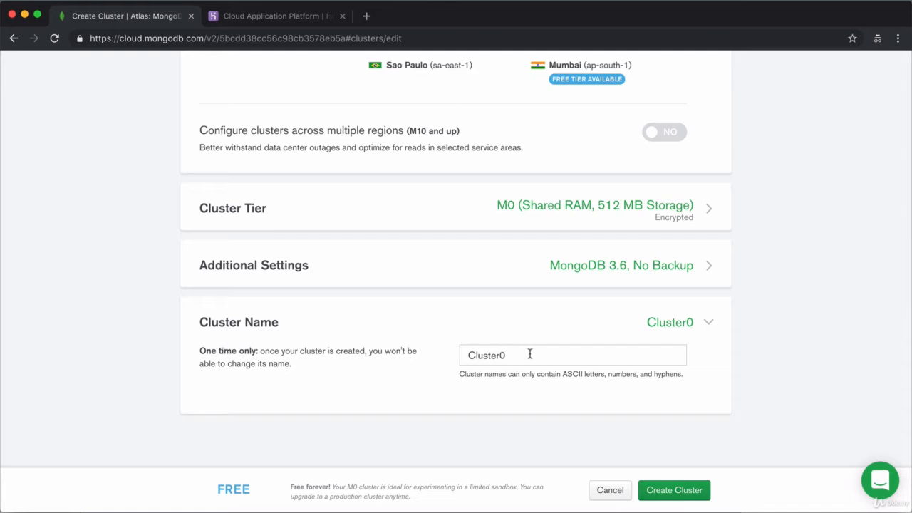
left_click(707, 322)
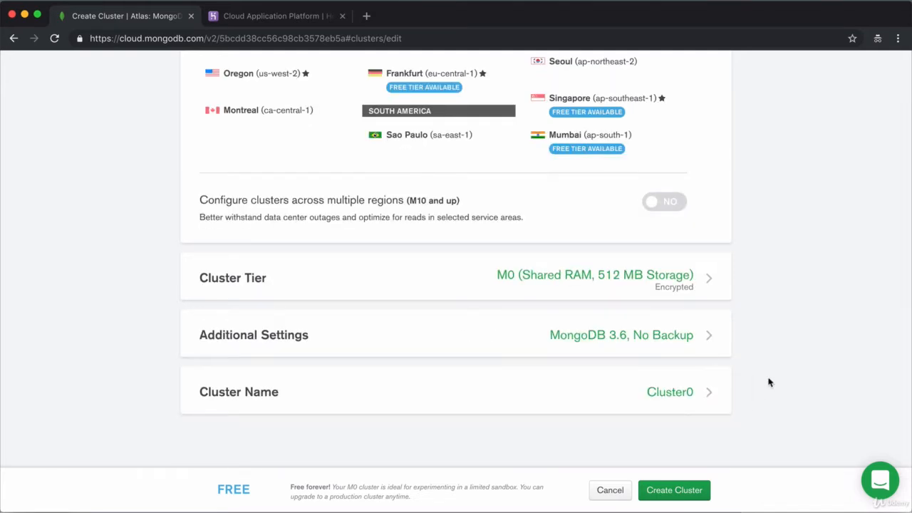
left_click(692, 490)
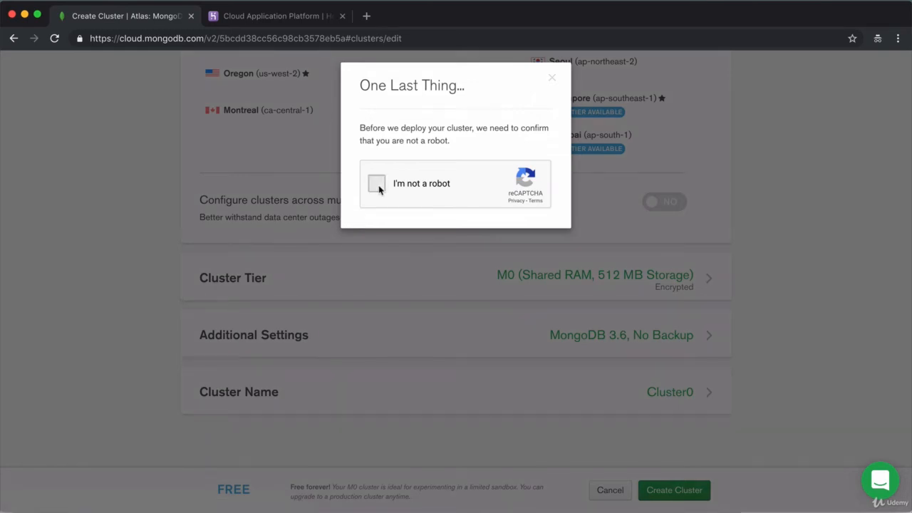
Step: Tick I'm not a robot, select the car images, and verify
left_click(378, 188)
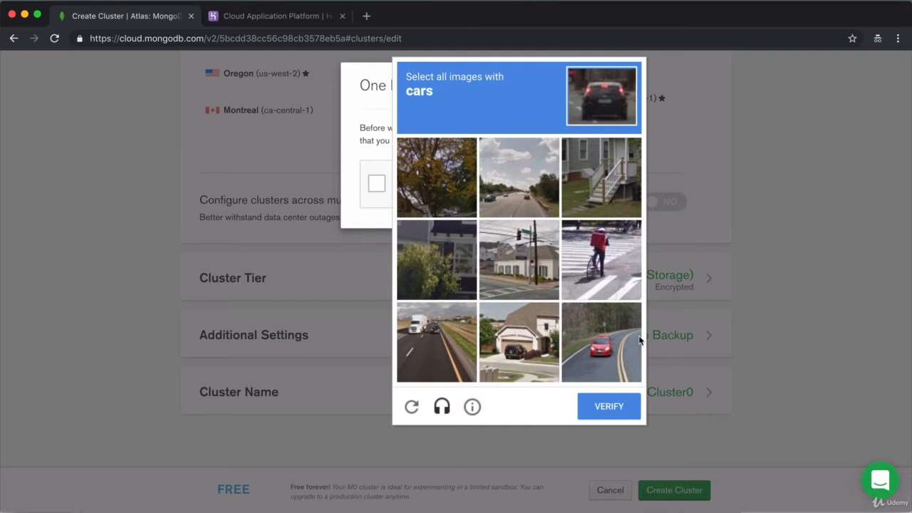
left_click(605, 346)
left_click(427, 345)
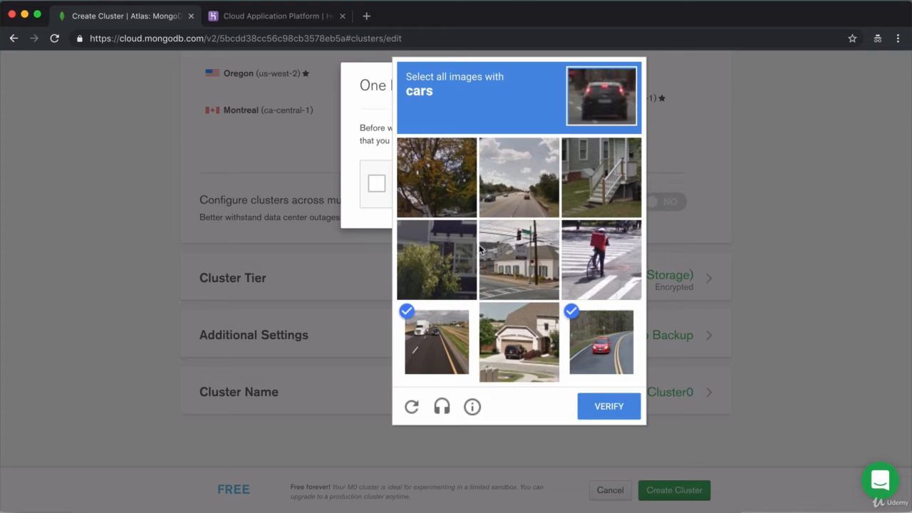
left_click(522, 188)
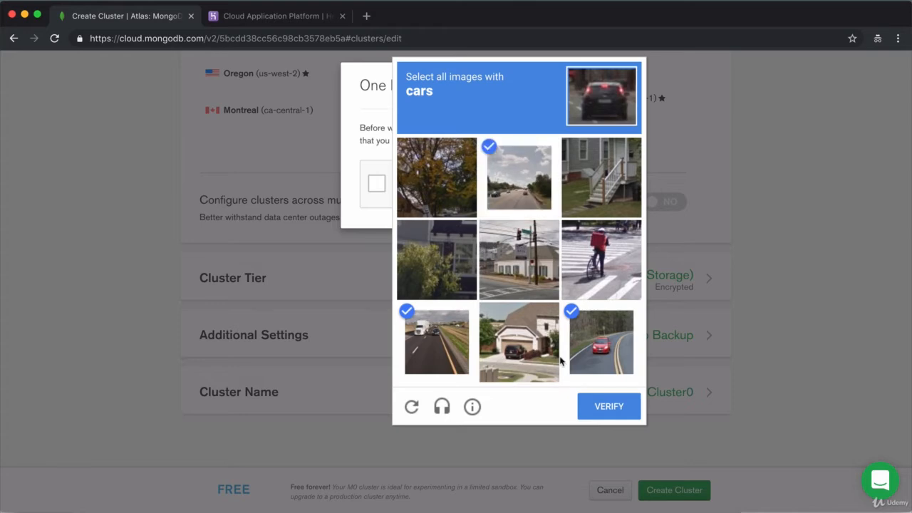
left_click(621, 411)
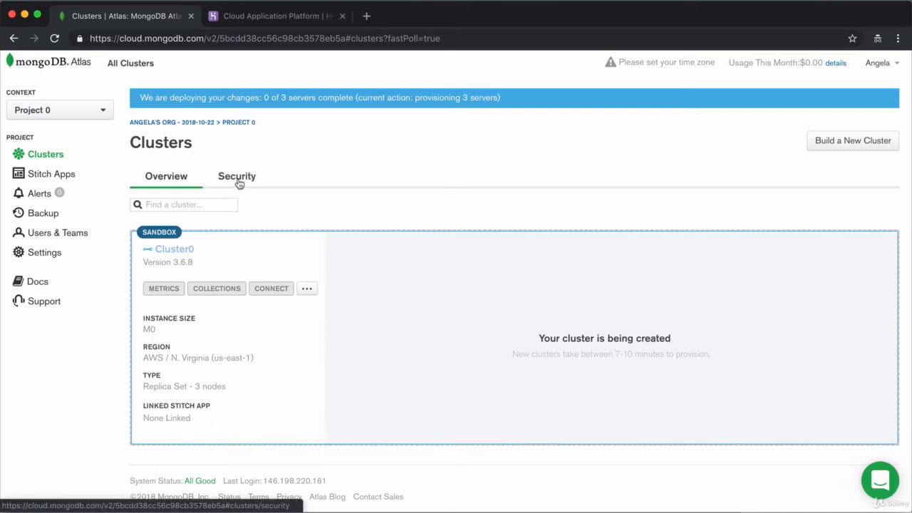
Step: Add a database user with an admin username, a password, and the Atlas admin role
left_click(239, 183)
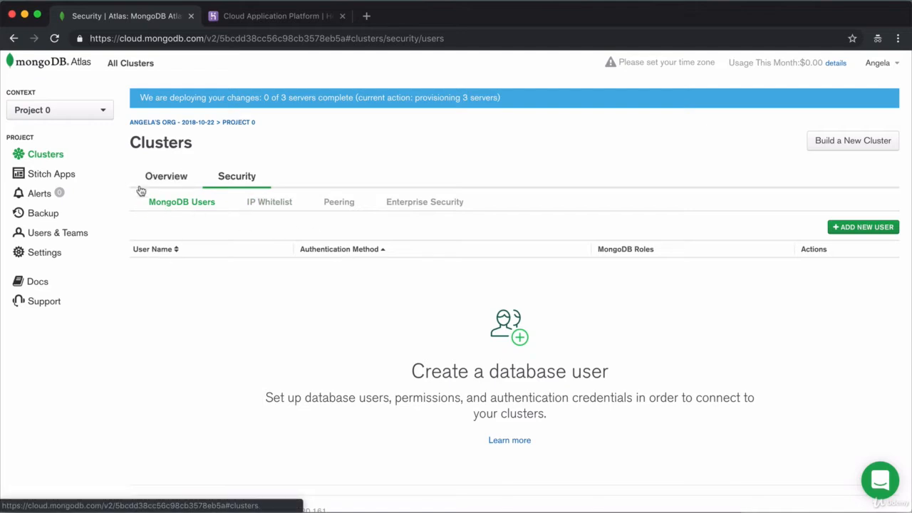
left_click(858, 228)
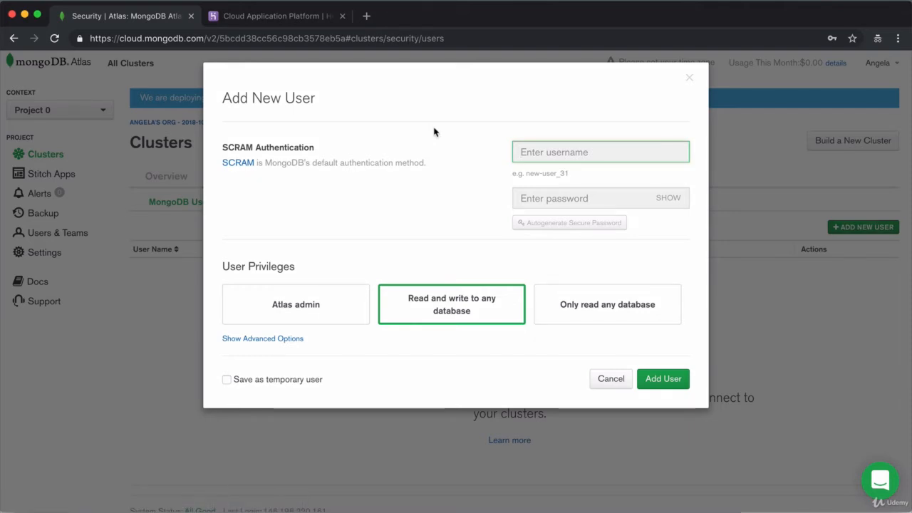
type("admin-angela")
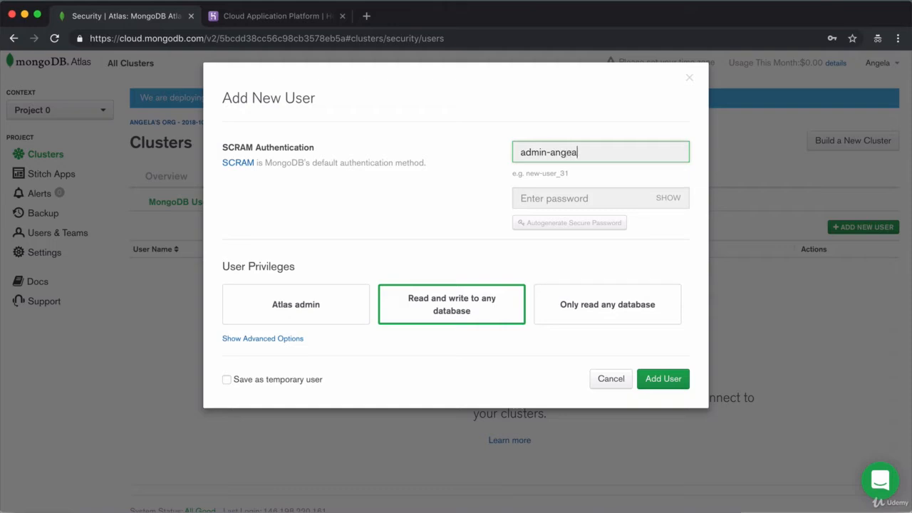
key("BackSpace")
type("la")
key("Tab")
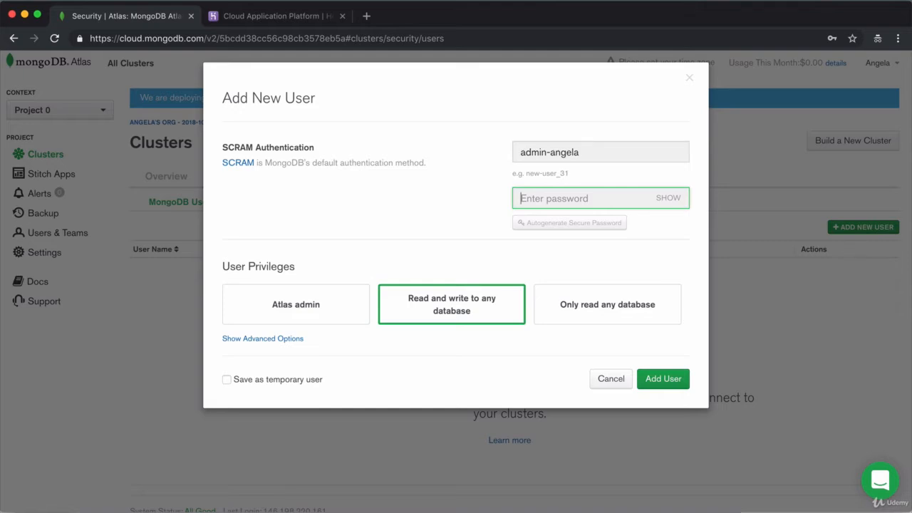
type("••")
left_click(673, 200)
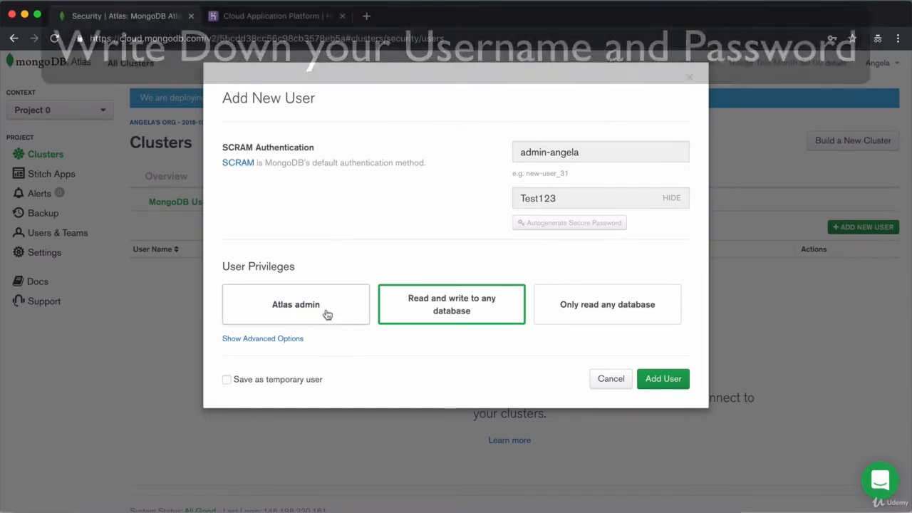
left_click(327, 318)
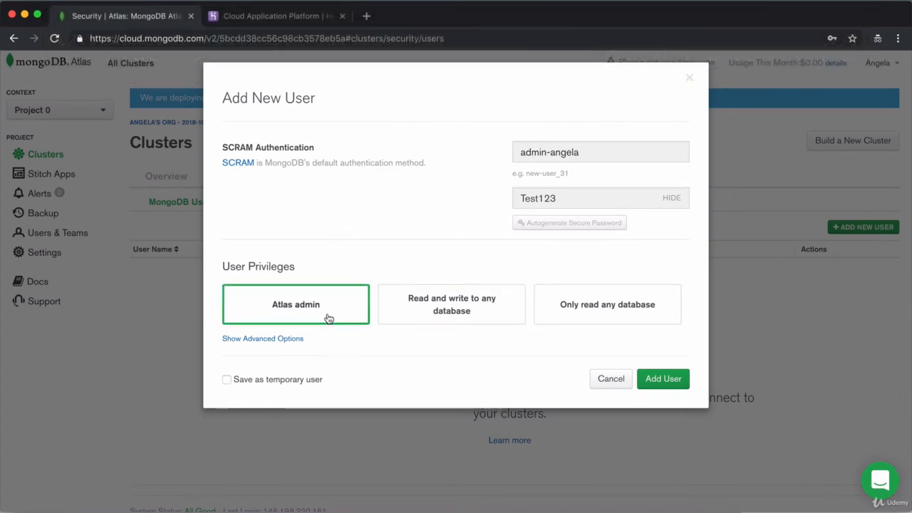
left_click(655, 379)
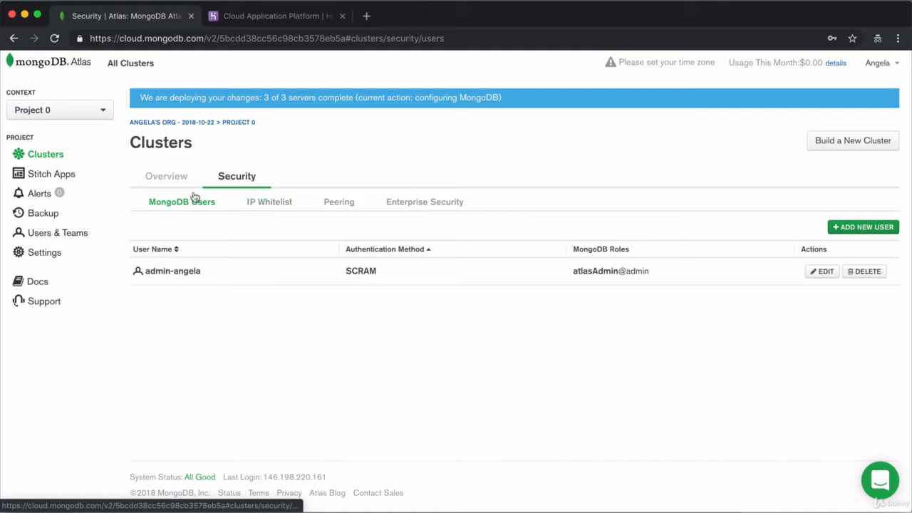
Step: Whitelist 0.0.0.0/0 to allow access from anywhere, then return to the Overview
left_click(275, 208)
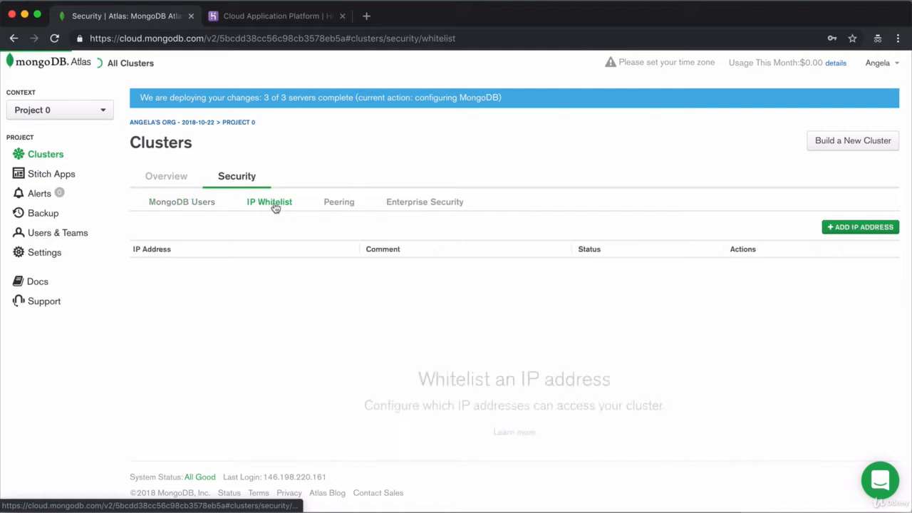
left_click(870, 229)
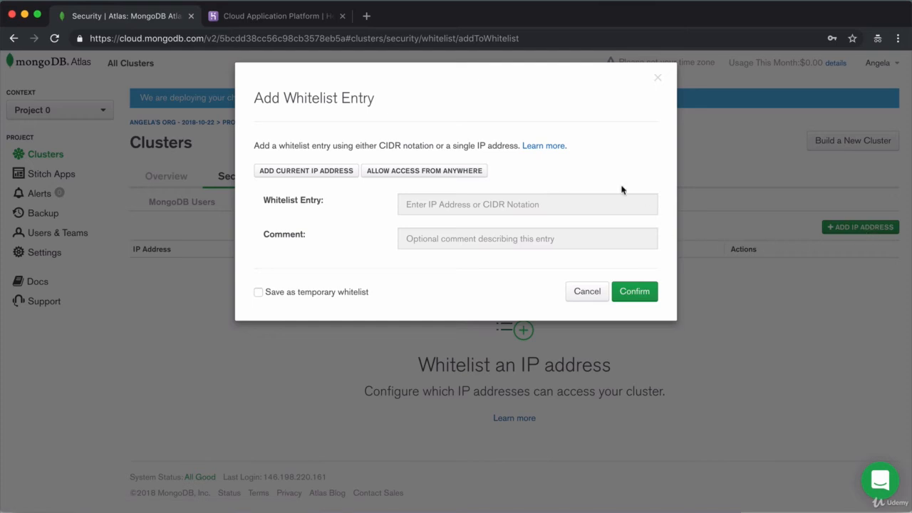
left_click(408, 173)
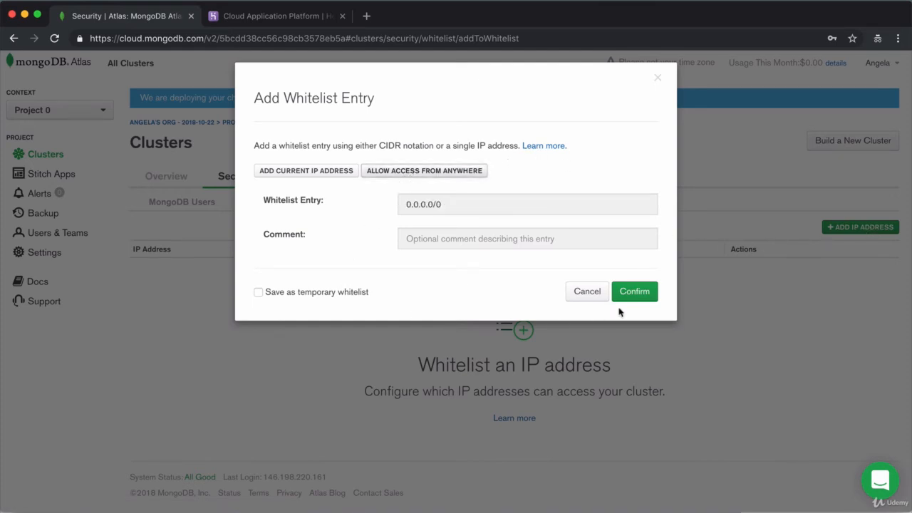
left_click(636, 293)
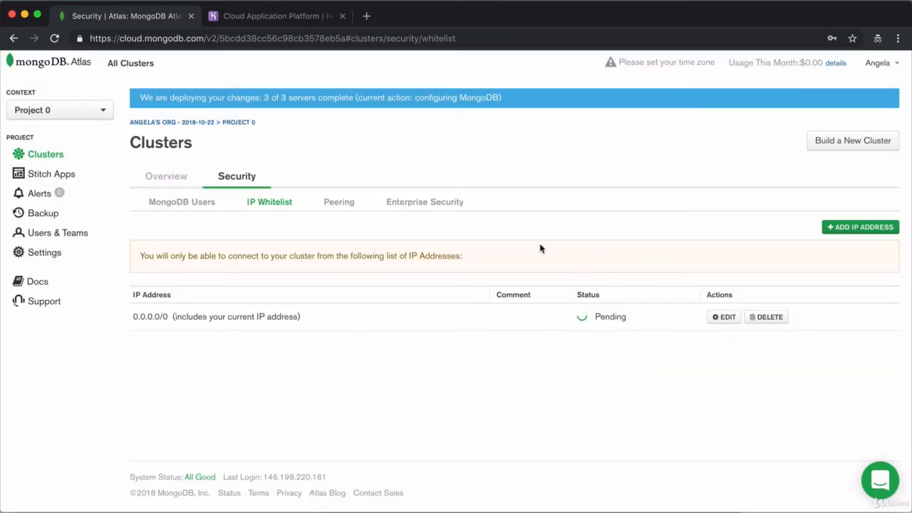
left_click(155, 182)
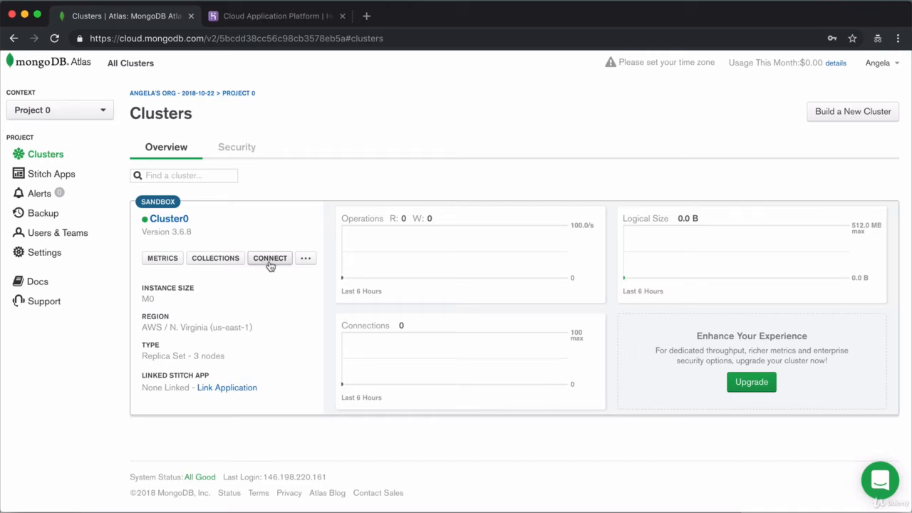
Step: Open Cluster0's connection options and choose Connect with the Mongo Shell
left_click(267, 262)
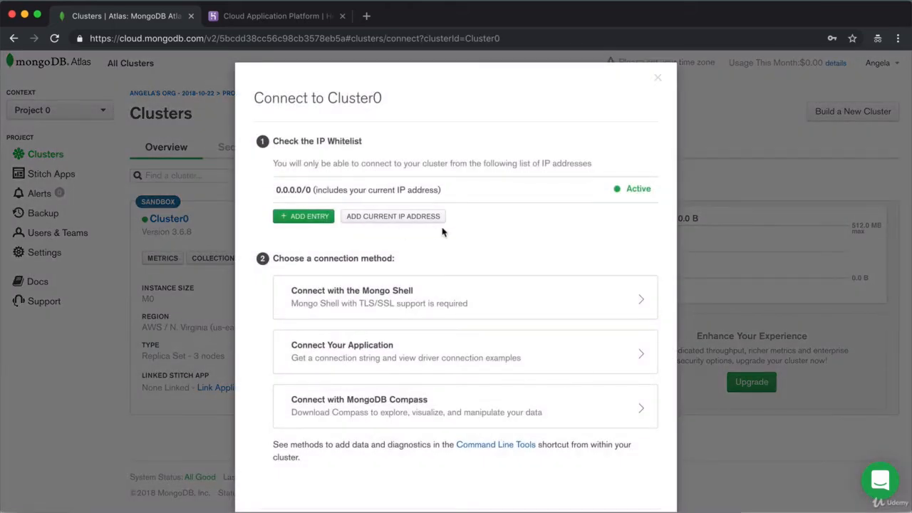
scroll(442, 230, "down", 2)
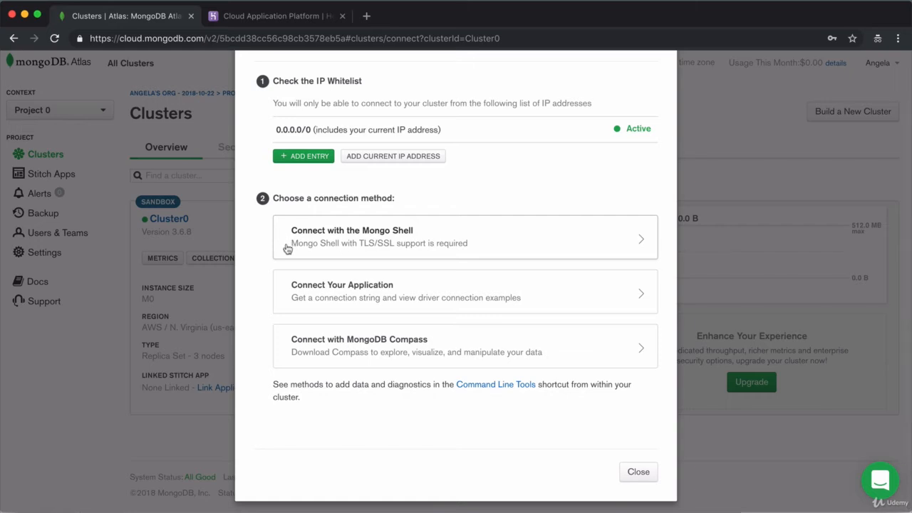
left_click(473, 240)
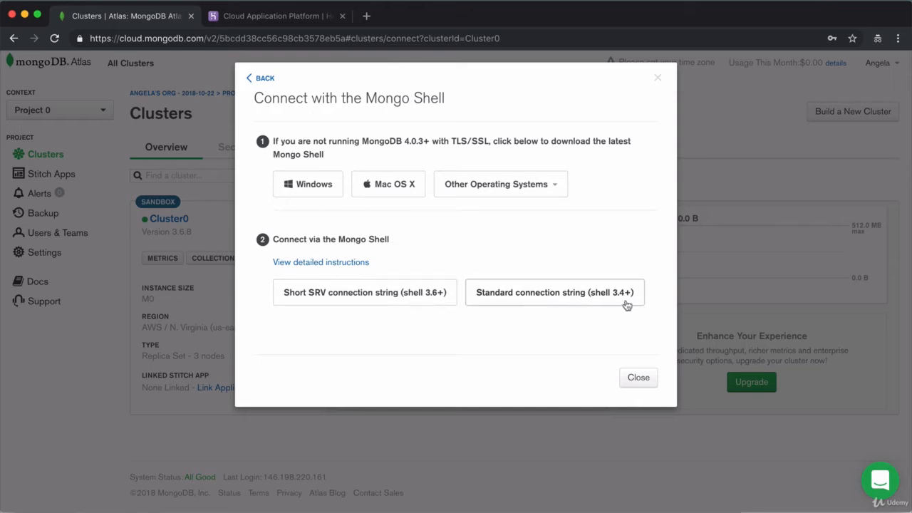
Step: Verify mongo --version reports v4.0.2 in Terminal, then show the Short SRV connection string
key("super+Tab")
key("super+Tab")
key("super+Tab")
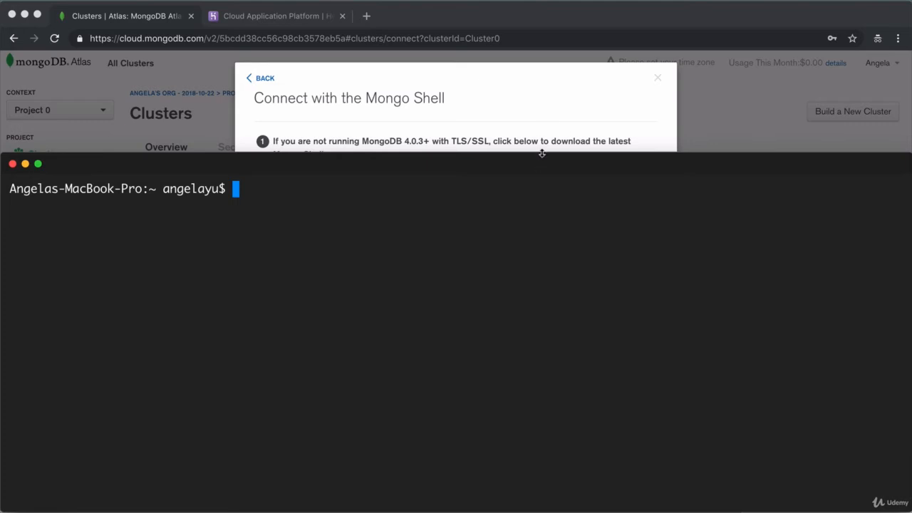
left_click_drag(542, 151, 534, 327)
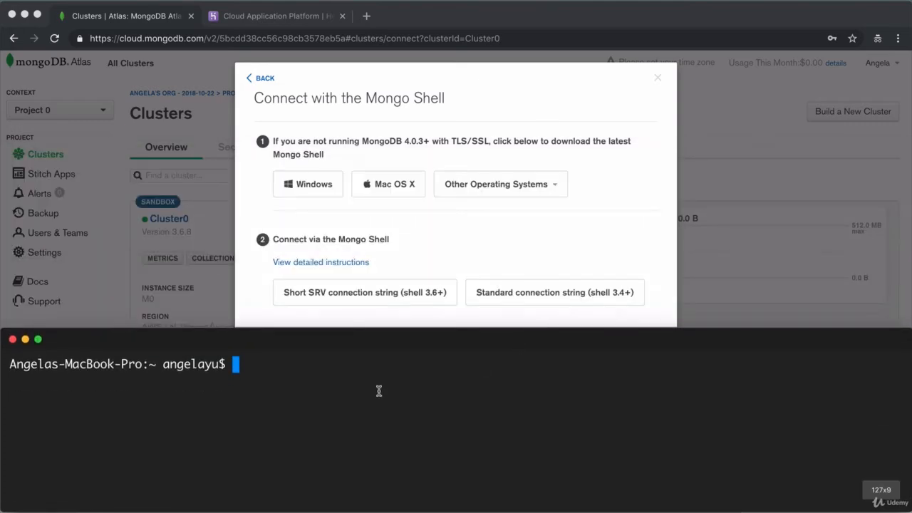
type("mongo ")
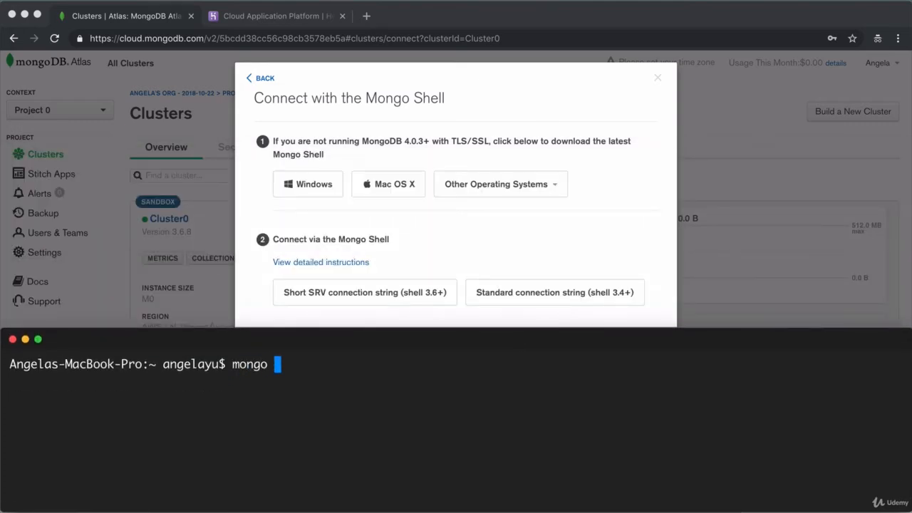
type("--version")
key("Return")
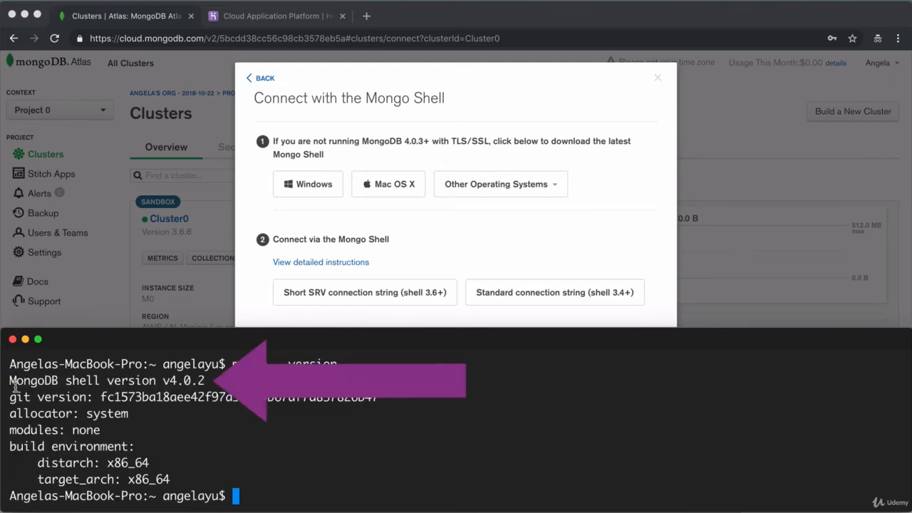
left_click_drag(9, 380, 100, 381)
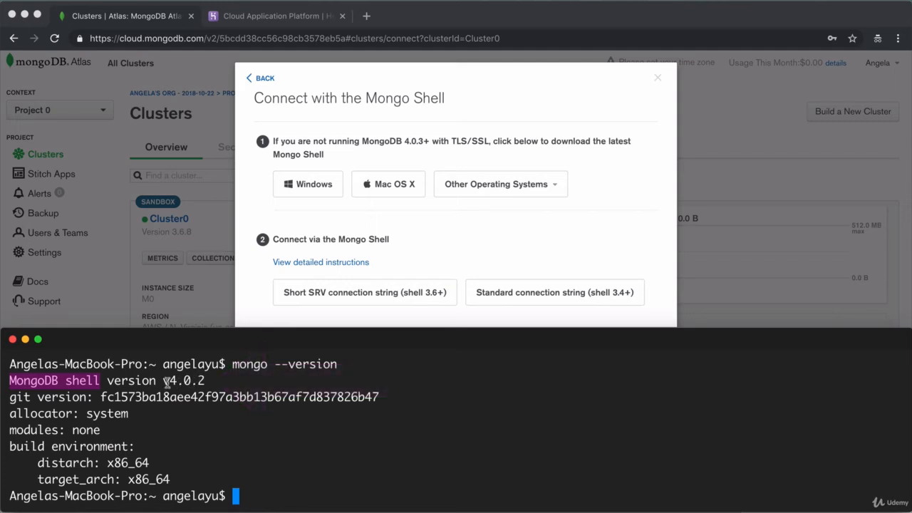
left_click_drag(163, 380, 207, 380)
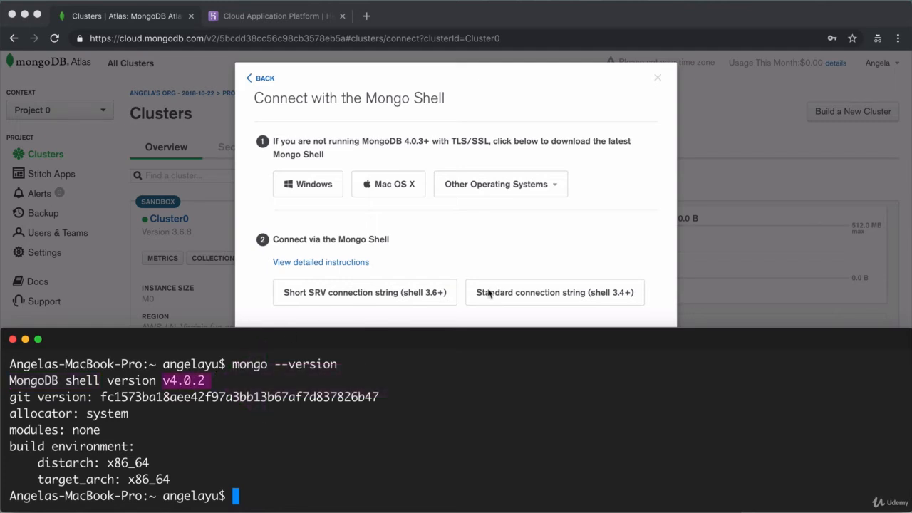
left_click(440, 268)
left_click(411, 298)
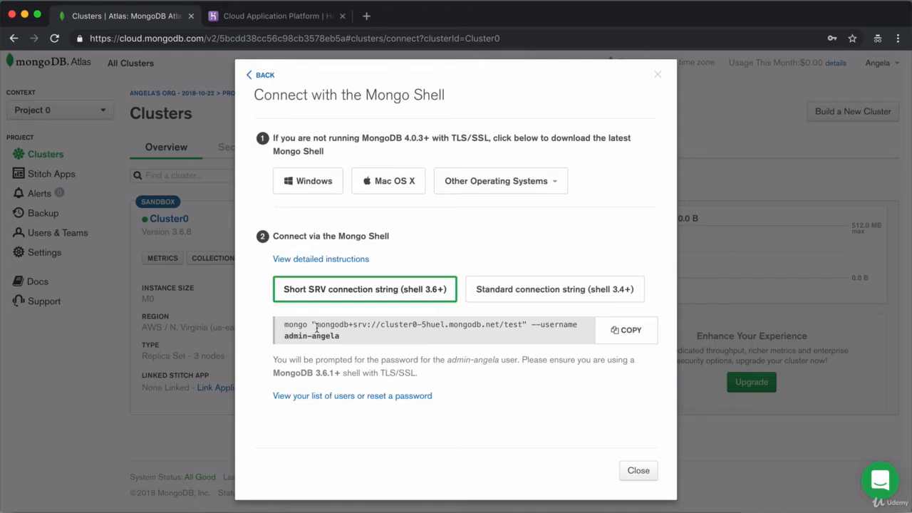
Step: Copy the short SRV mongo command, paste it into Terminal and run it
left_click_drag(316, 326, 525, 326)
left_click(141, 258)
left_click(628, 335)
key("super+Tab")
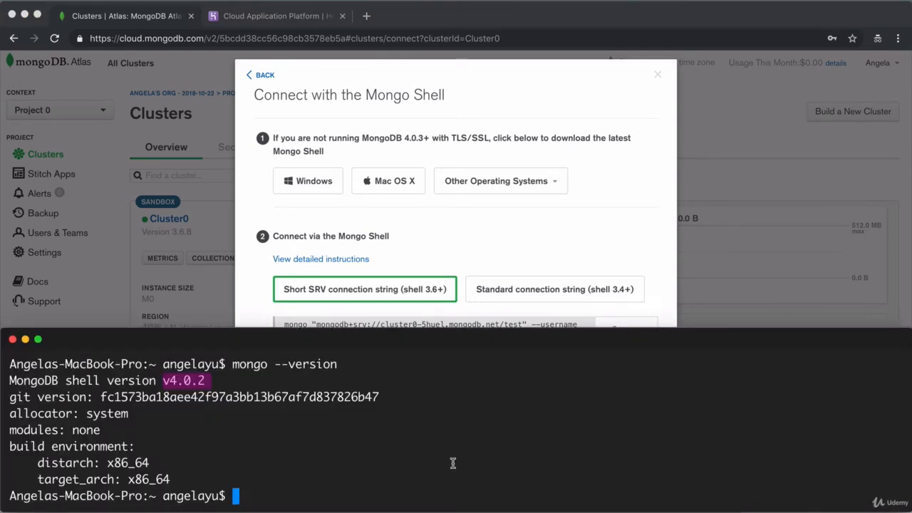
key("super+v")
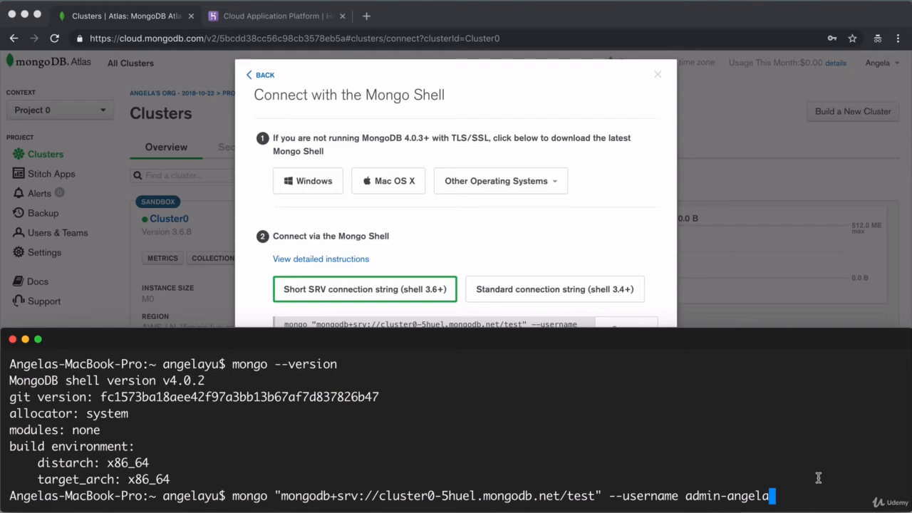
key("Return")
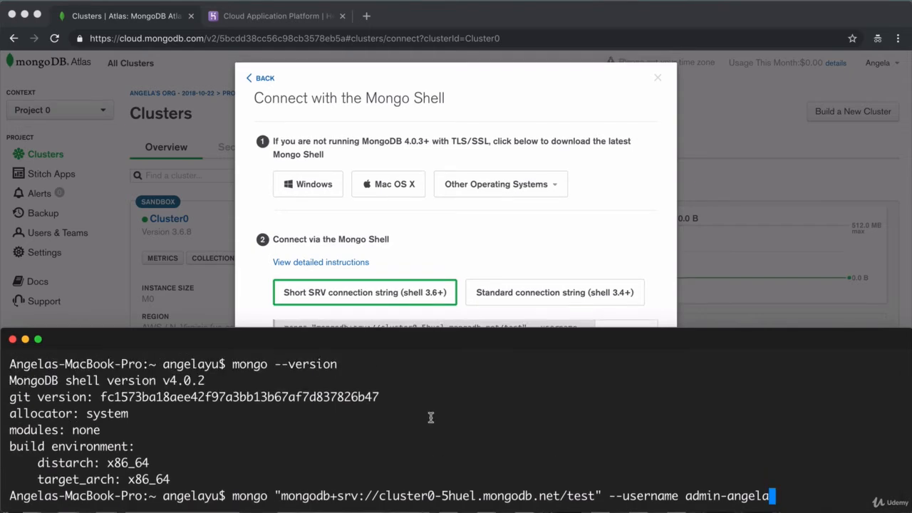
key("Return")
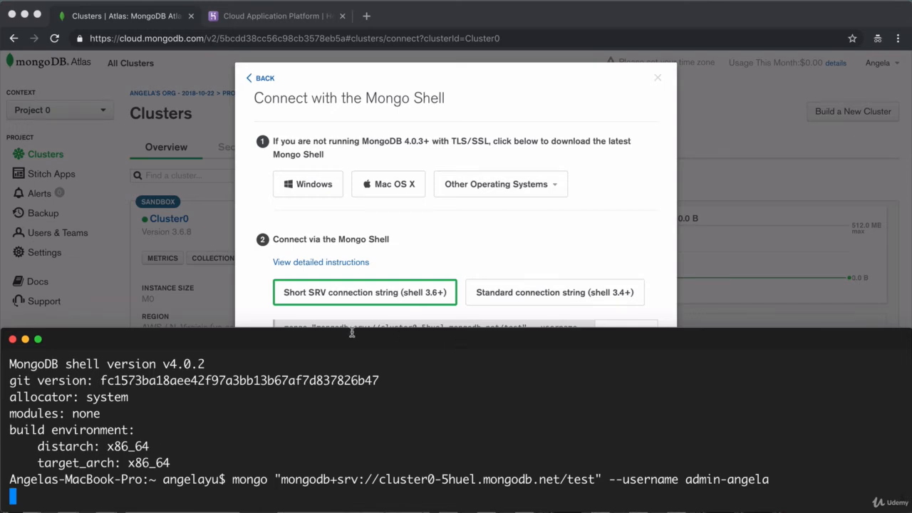
left_click(474, 238)
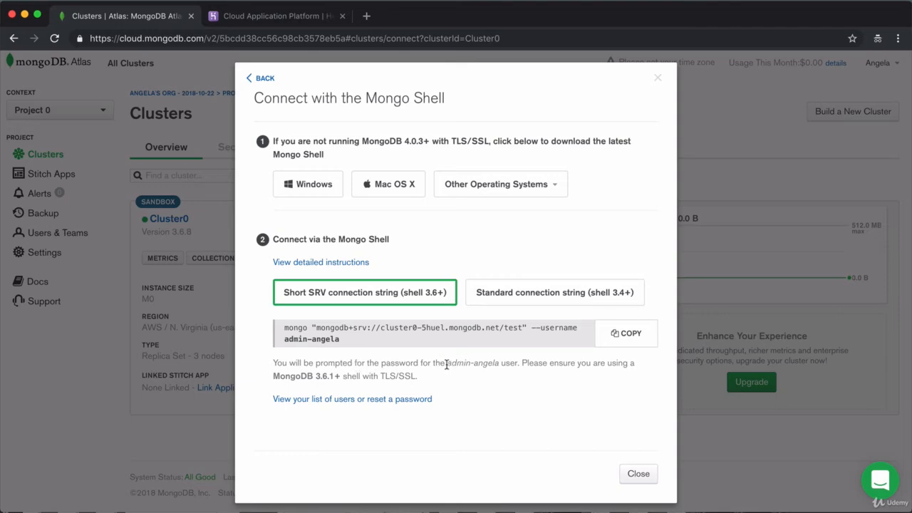
left_click_drag(446, 364, 497, 366)
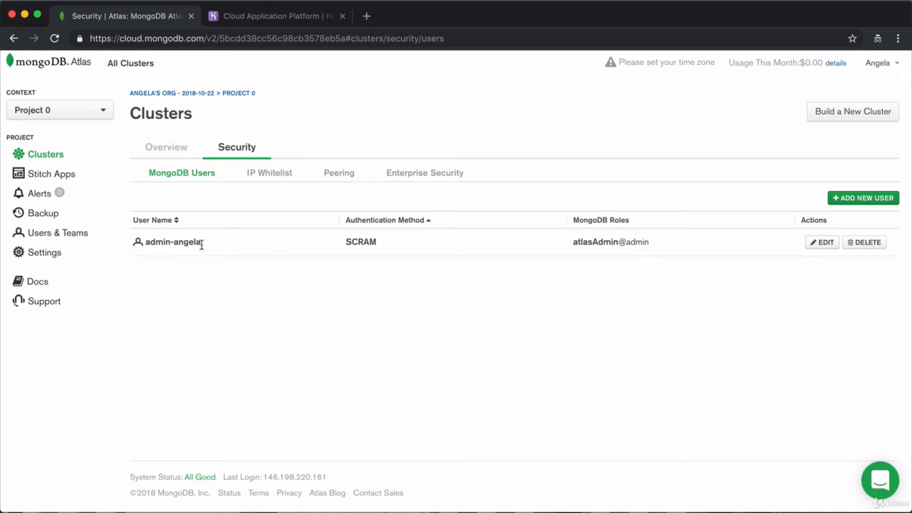
Step: Open the admin user's editor and its Edit Password field, then cancel without saving
left_click(820, 244)
left_click(666, 173)
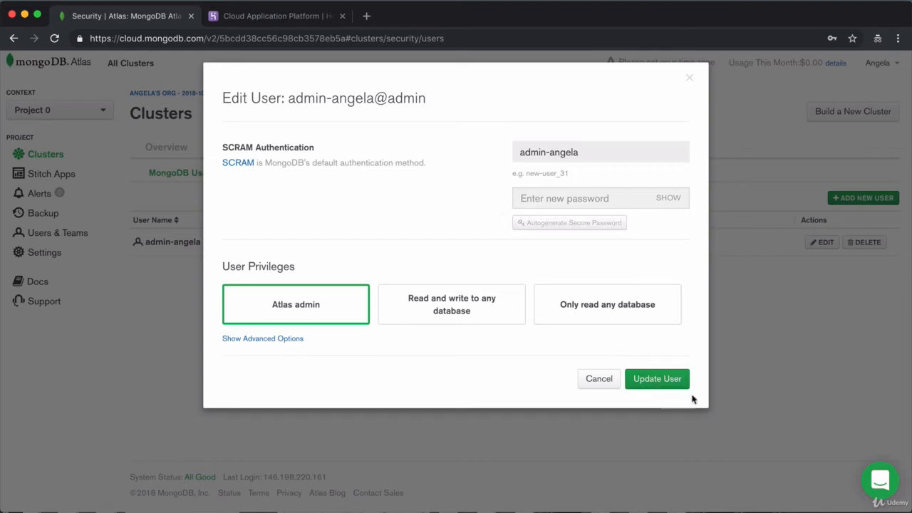
left_click(599, 379)
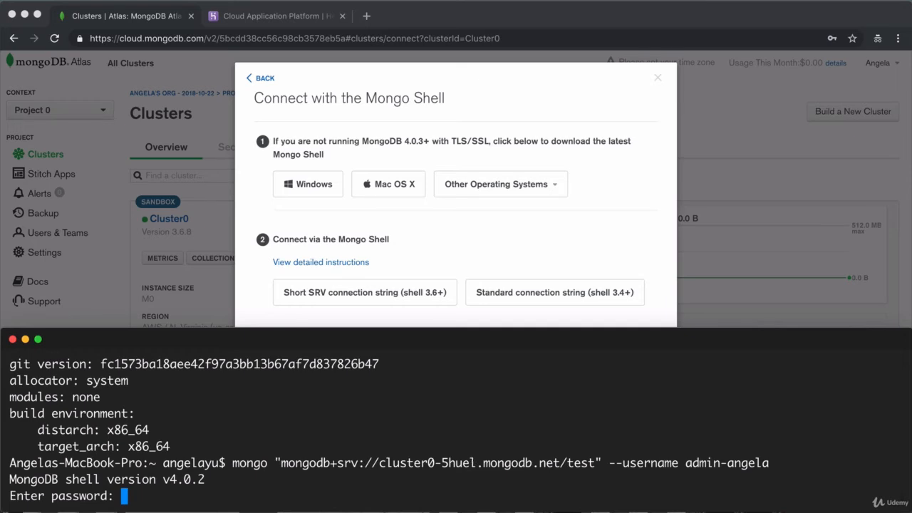
Step: Submit the password to connect to Cluster0 and highlight the shell/server version mismatch warning
key("Return")
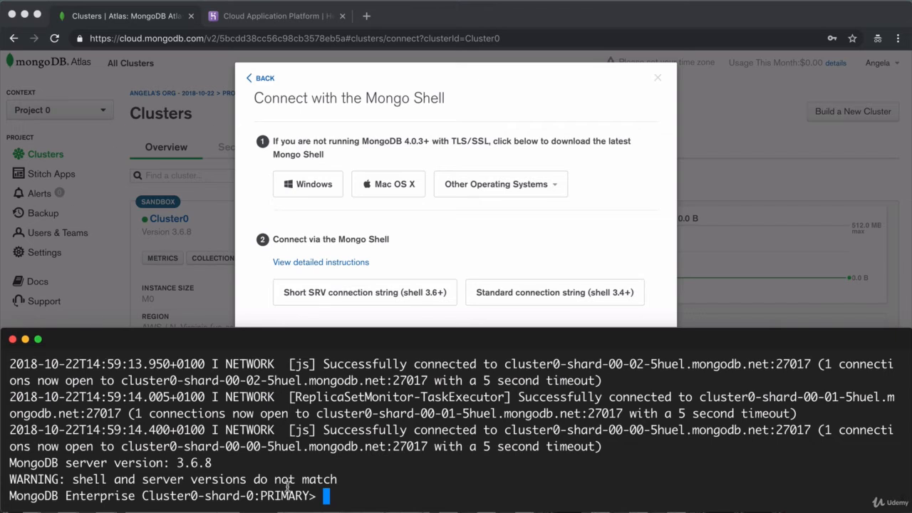
left_click_drag(12, 478, 141, 484)
left_click_drag(223, 487, 360, 482)
scroll(359, 485, "up", 5)
scroll(358, 484, "down", 2)
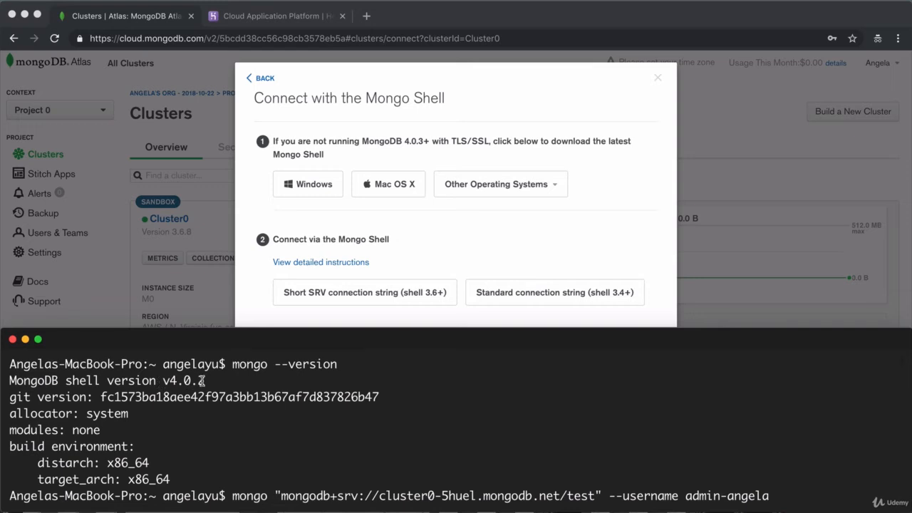
Step: Rerun the SRV connection command to Cluster0, recheck the warning, and open a second shell tab
key("super+Tab")
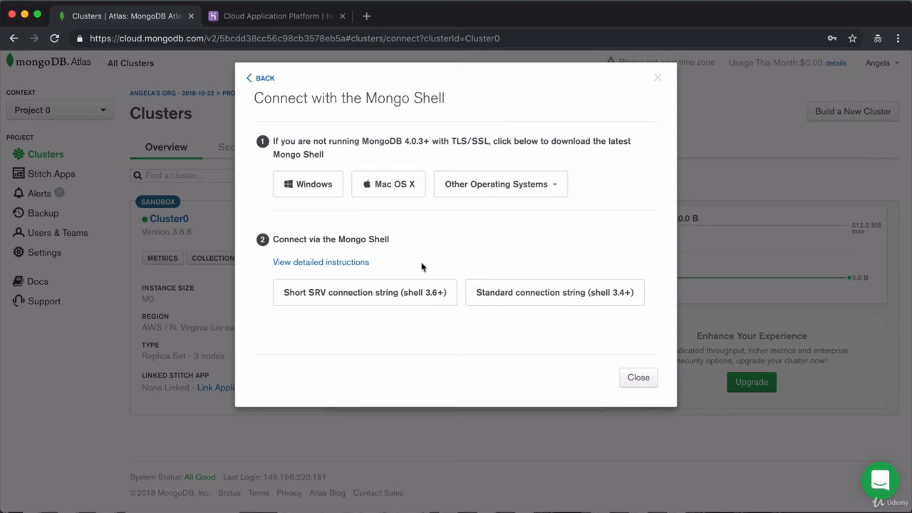
key("super+Tab")
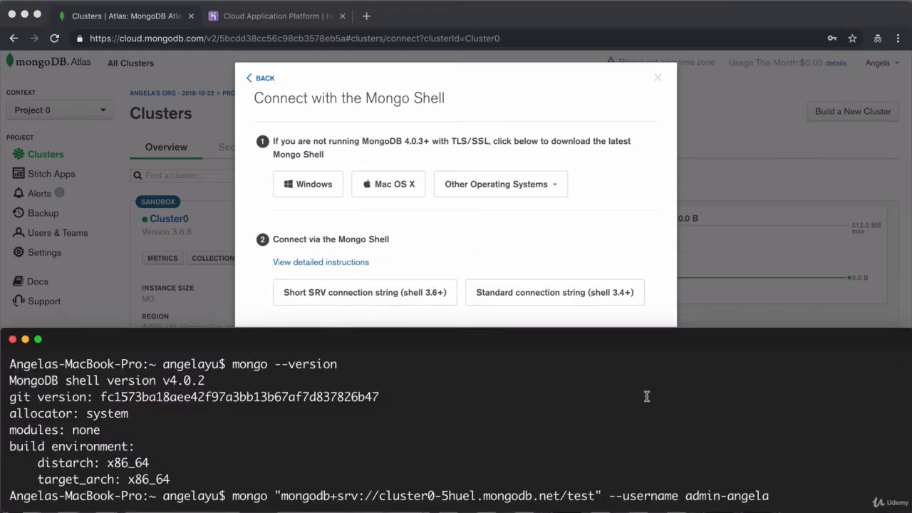
key("Return")
left_click_drag(346, 478, 2, 479)
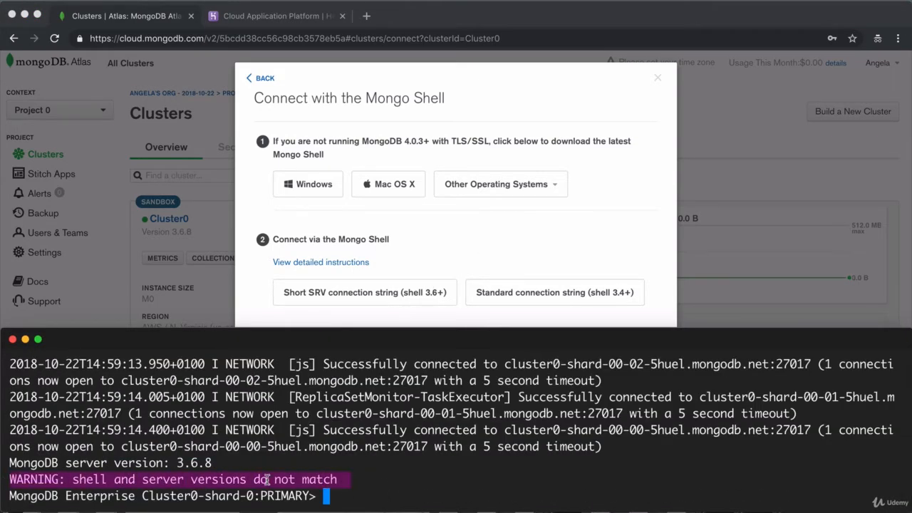
left_click(344, 490)
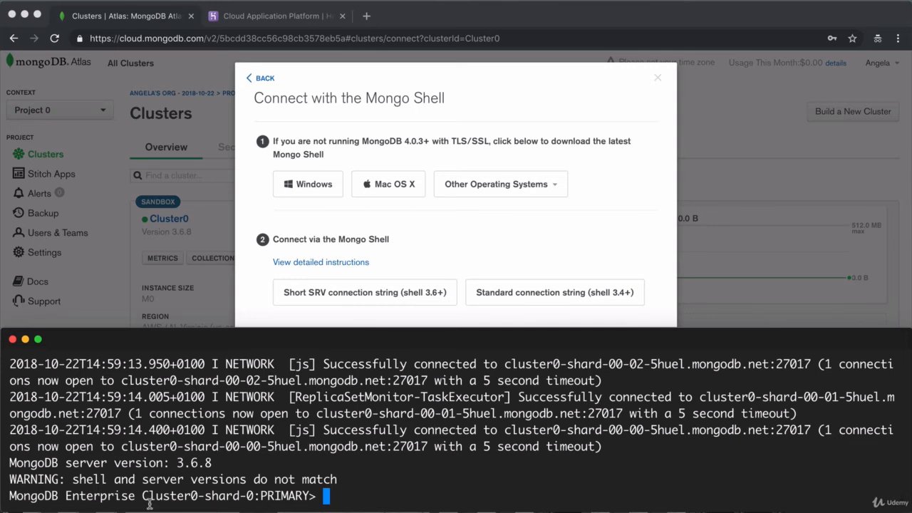
key("super+t")
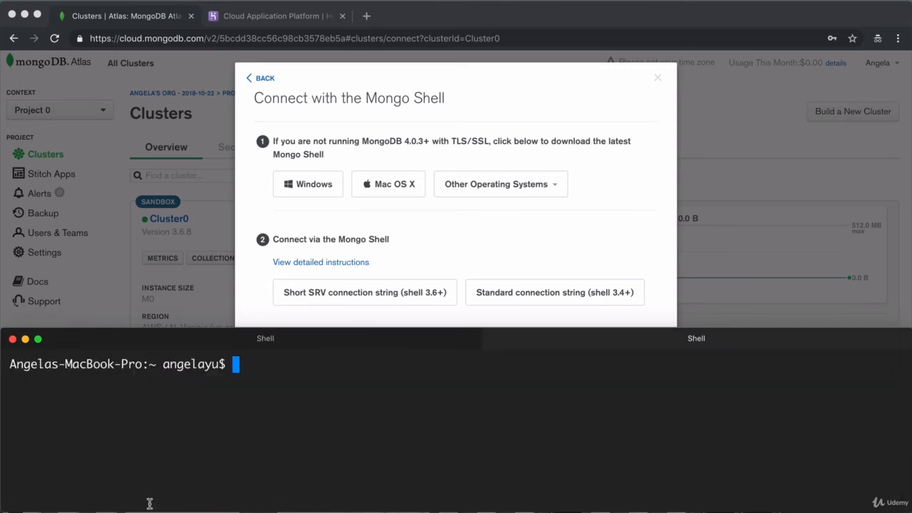
Step: Erase the typed 'mongod' and close the second shell tab
type("mongod")
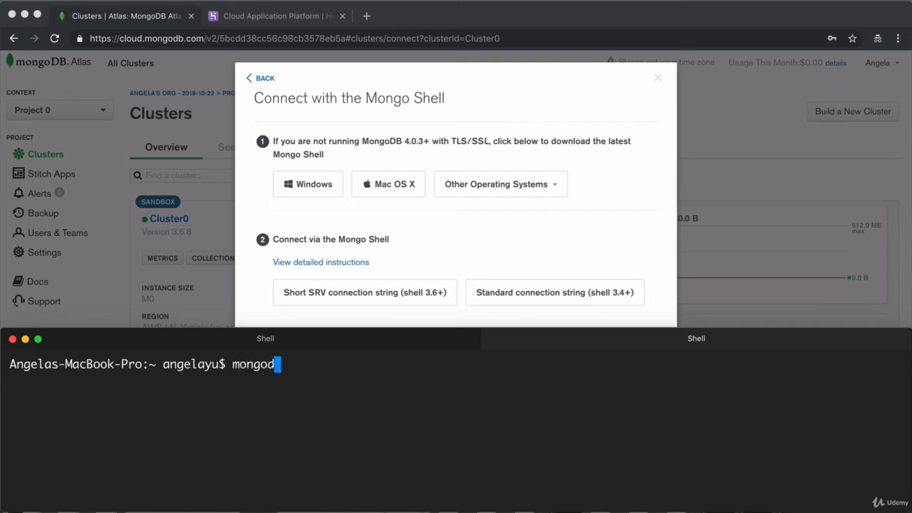
key("BackSpace")
key("BackSpace")
key("BackSpace")
key("BackSpace")
key("BackSpace")
key("BackSpace")
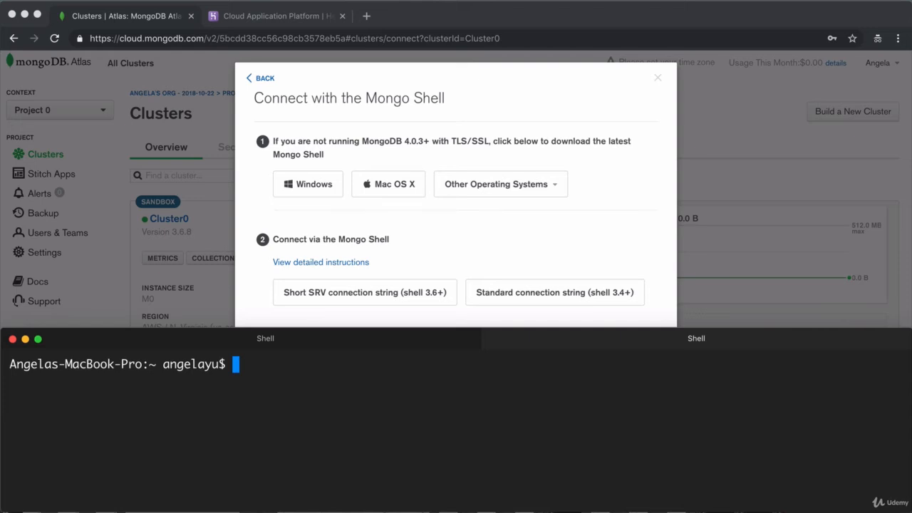
left_click(890, 334)
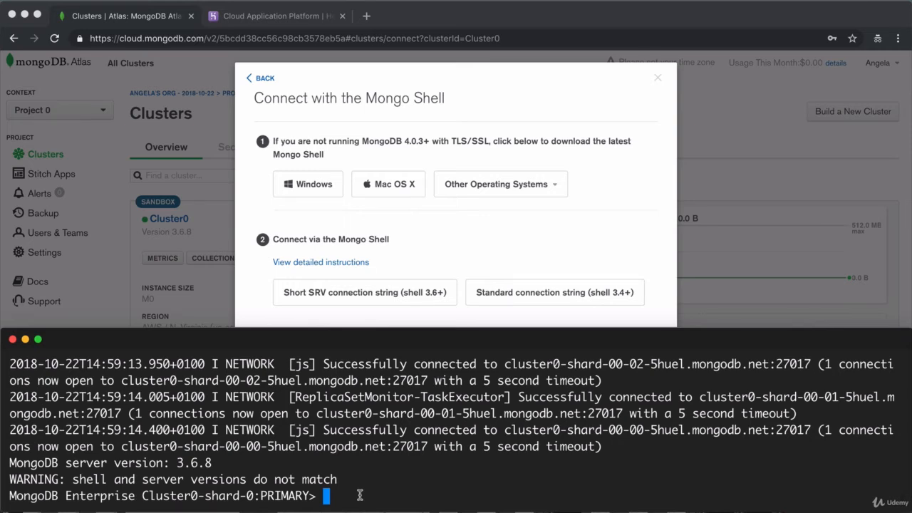
Step: Run 'show dbs' in the mongo shell, listing admin (0.000GB) and local (2.726GB)
type("show dbs")
key("Return")
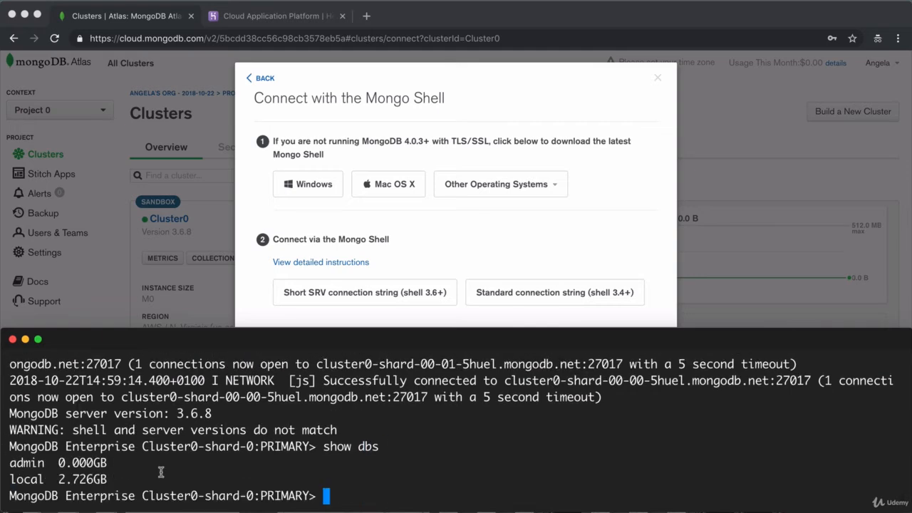
Step: Close the Cluster0 Connect dialog and open its Collections view
left_click(258, 78)
left_click(259, 79)
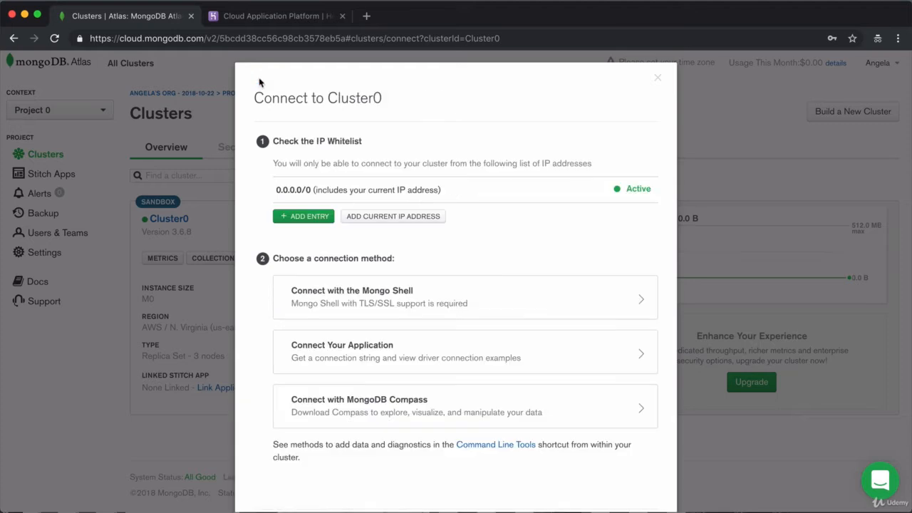
left_click(658, 79)
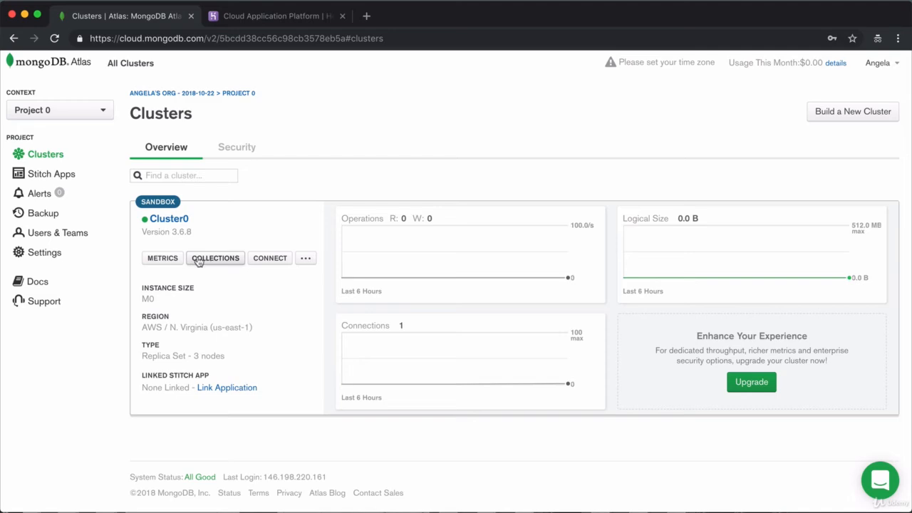
left_click(198, 261)
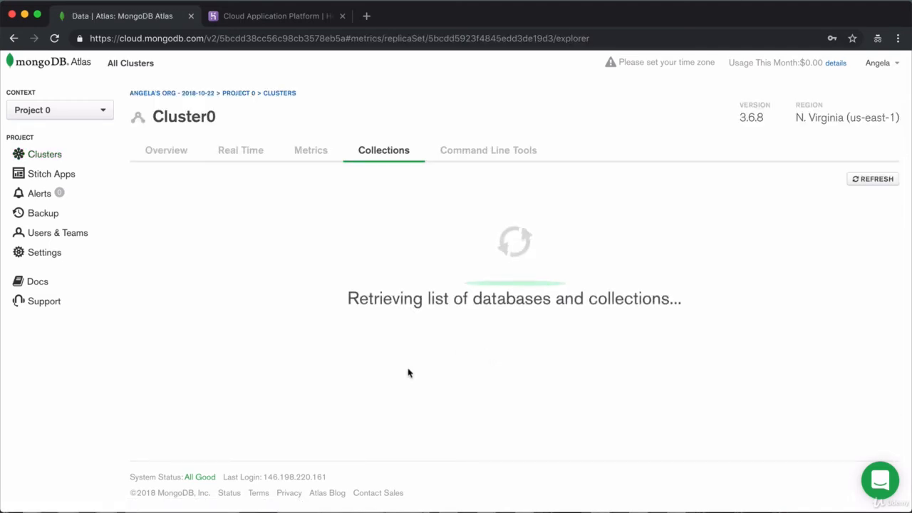
Step: Create a database named test with a collection named test
left_click(539, 360)
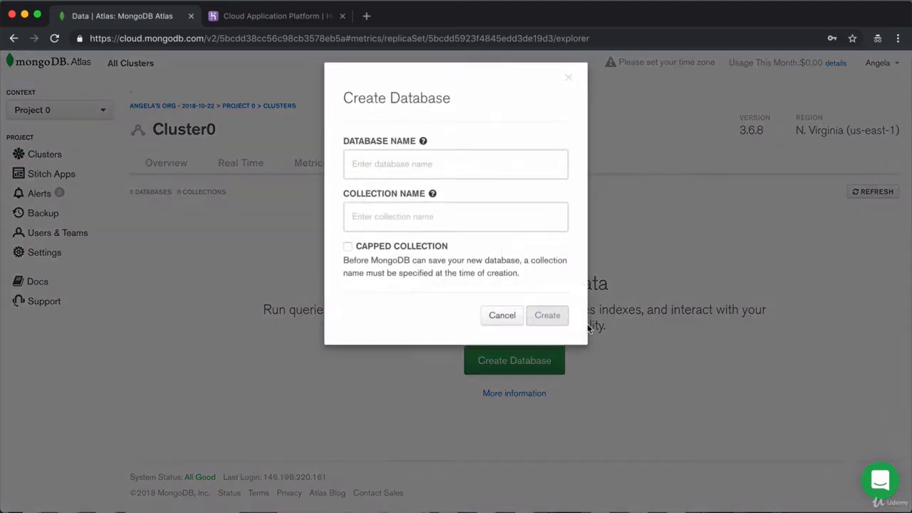
left_click(378, 168)
type("test")
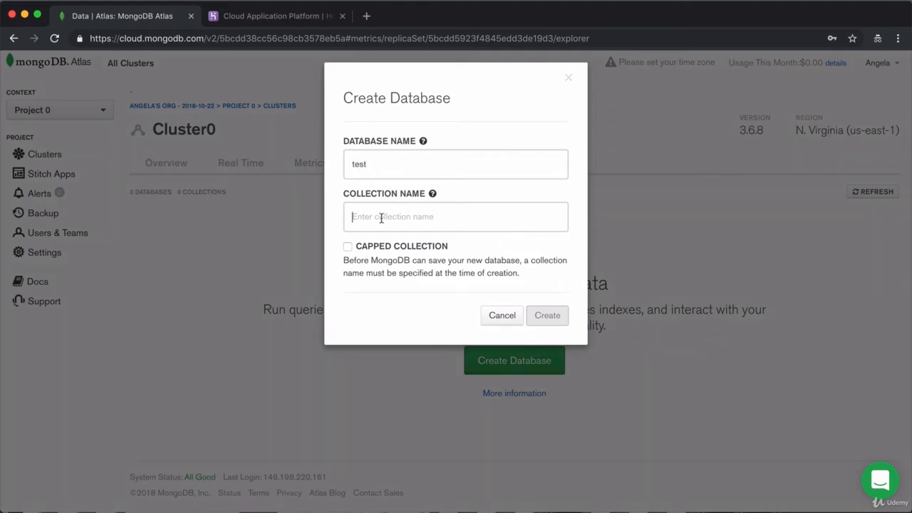
type("est")
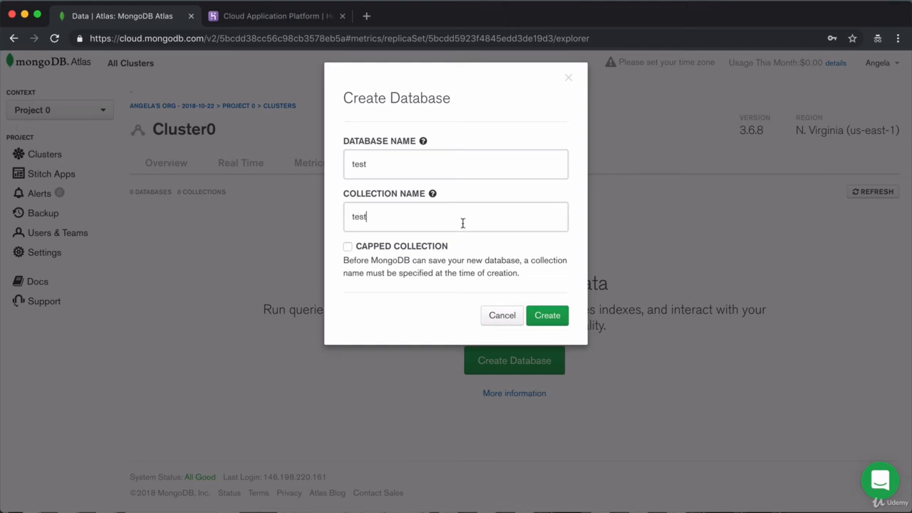
left_click(548, 313)
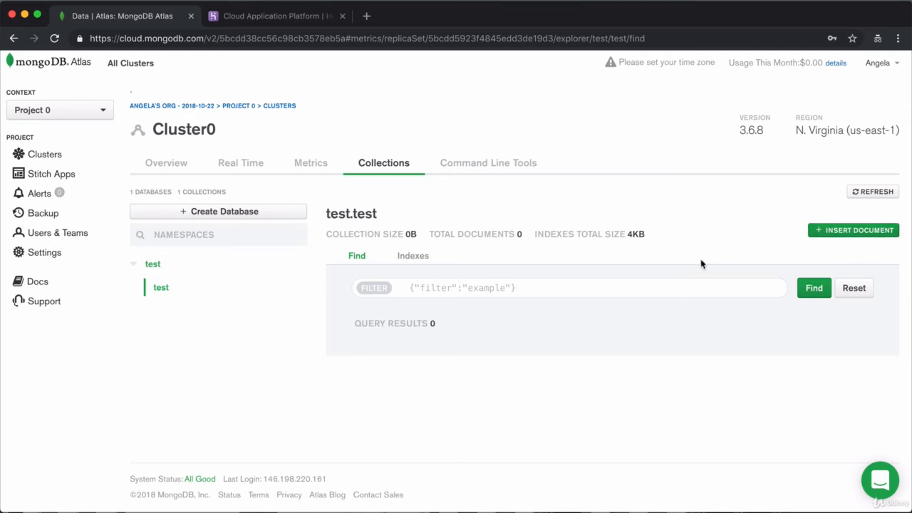
Step: Insert a document into test.test with field newData set to 'Welcome to your database!'
left_click(855, 230)
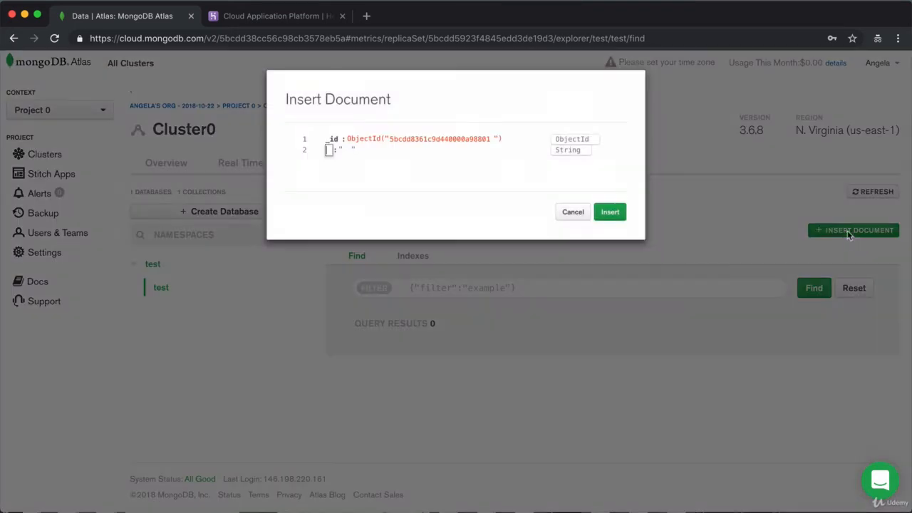
type("newData")
key("Tab")
type("Welcome to")
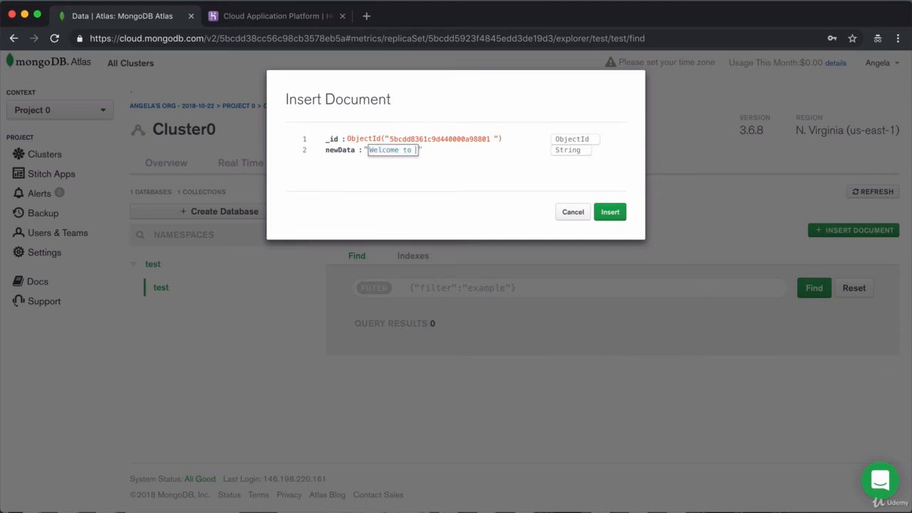
type(" your database!")
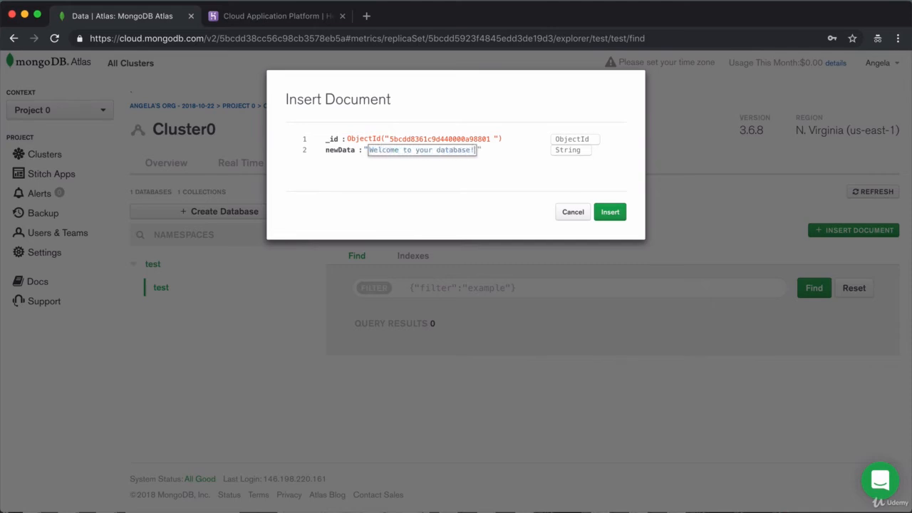
left_click(607, 212)
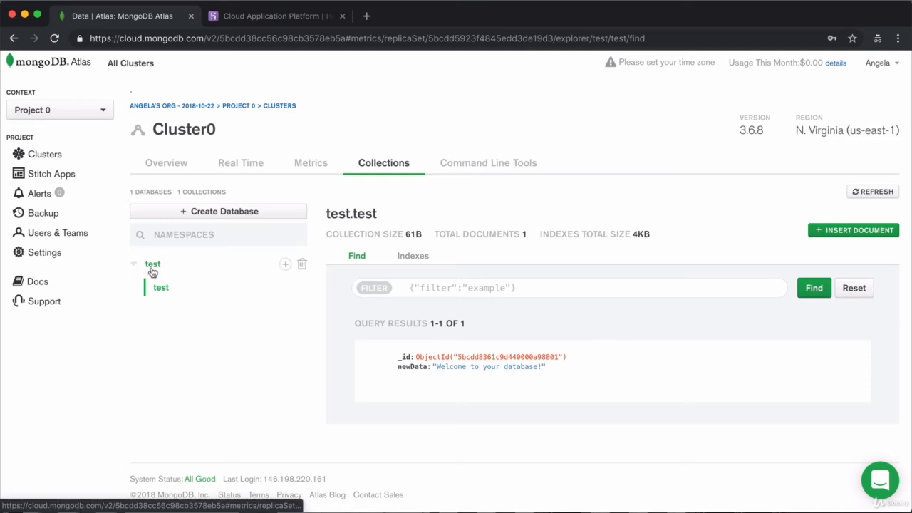
Step: In the mongo shell, list the databases again and switch to the test database with 'use test'
key("super+Tab")
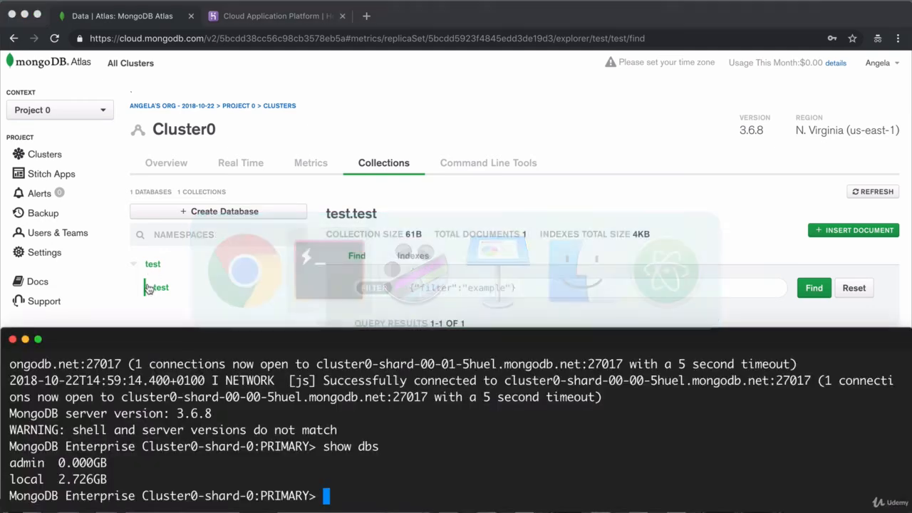
left_click_drag(464, 339, 459, 272)
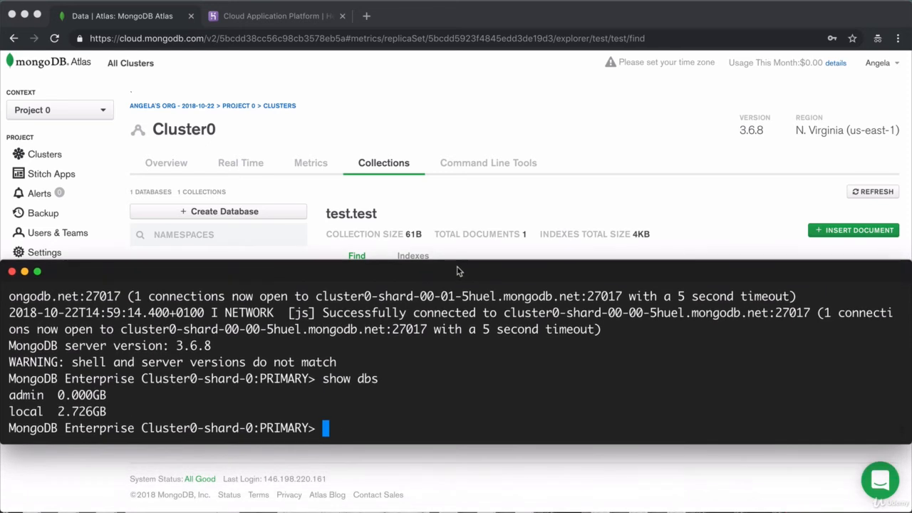
type("show d")
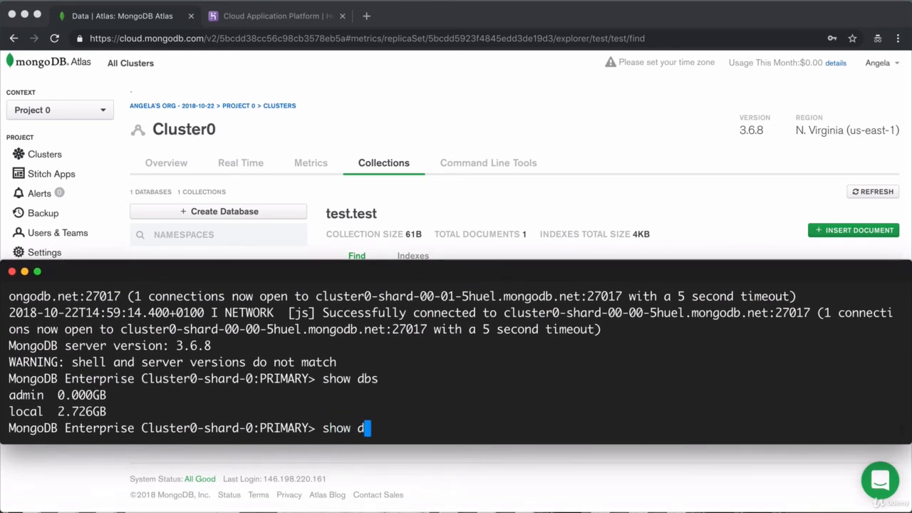
type("bs")
key("Return")
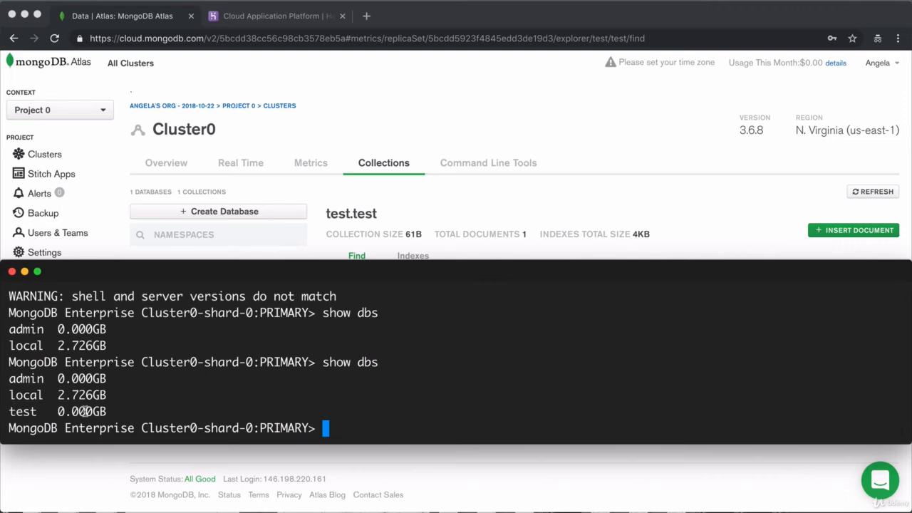
type("use test")
key("Return")
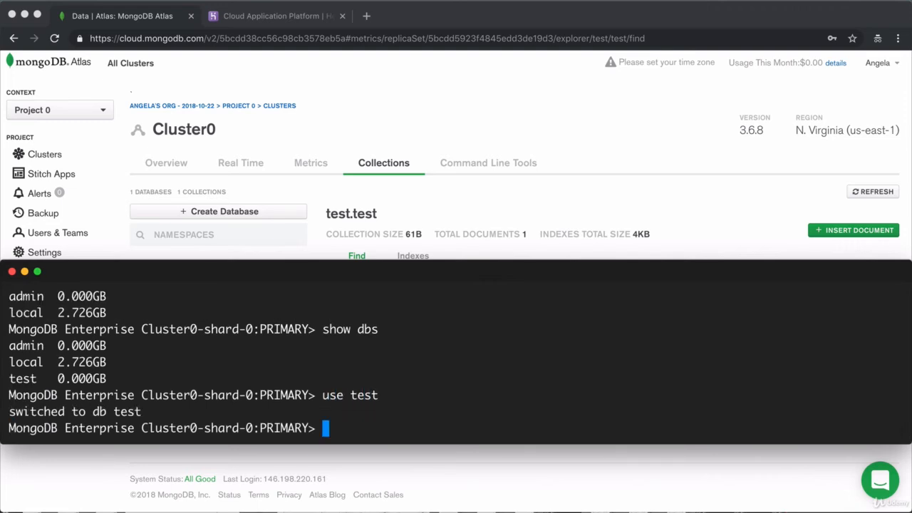
Step: Run 'show collections' and db.test.find() to show the Welcome document, then compare with Atlas
type("show collections")
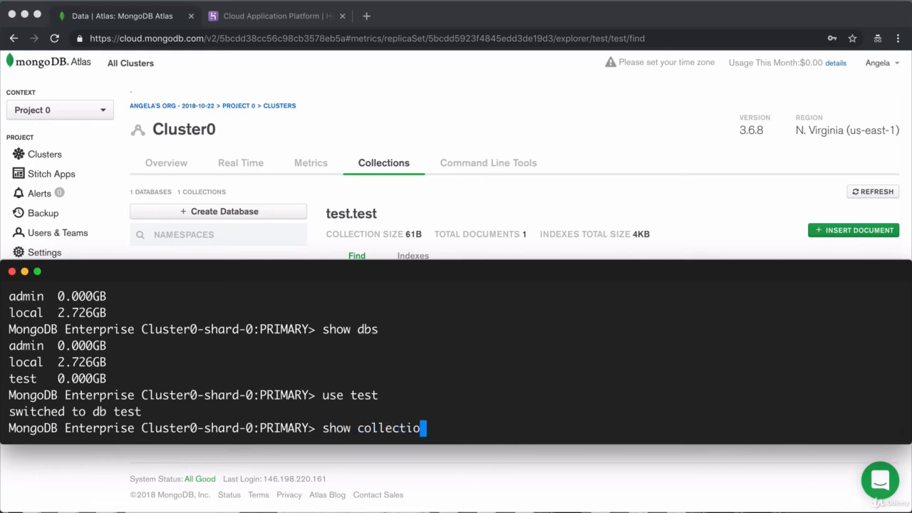
key("Return")
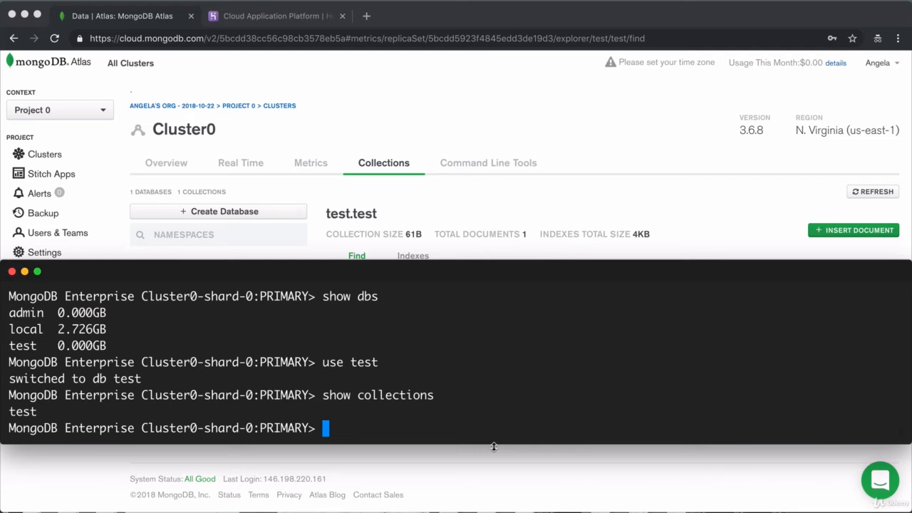
type("db.tes")
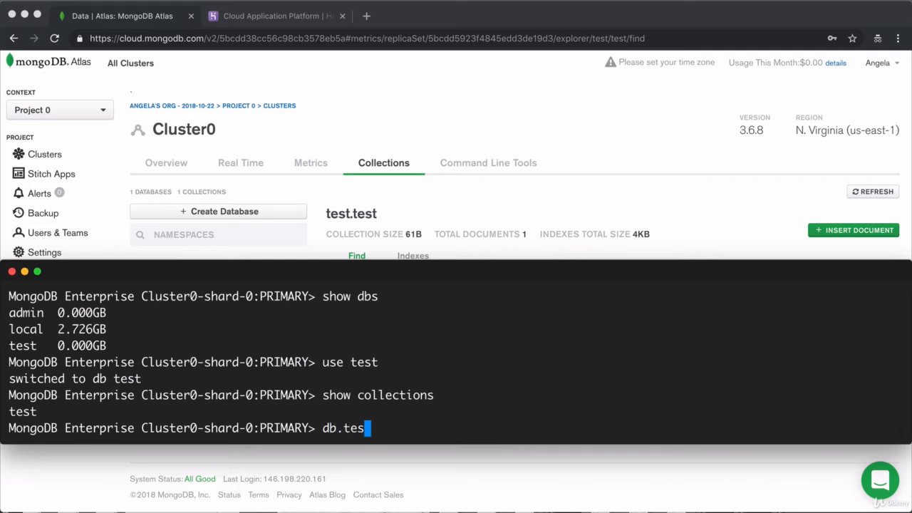
type("t.find()")
key("Return")
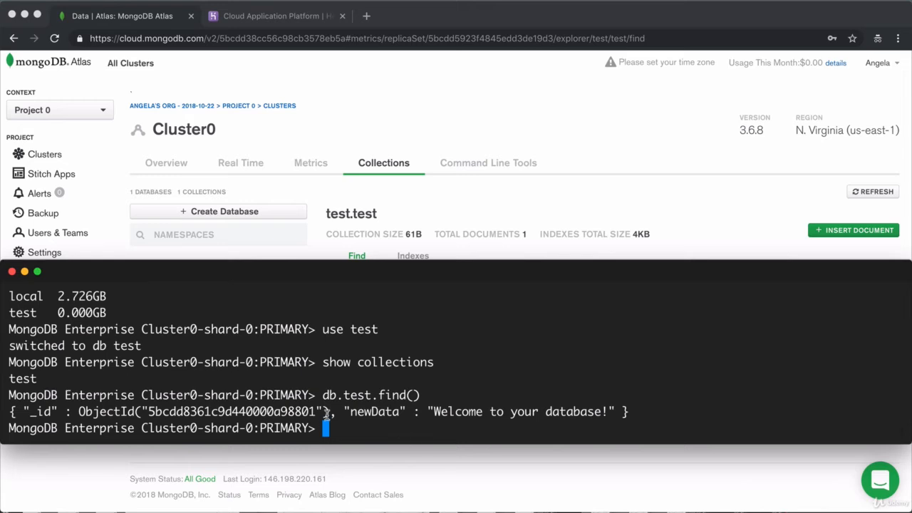
left_click_drag(640, 412, 3, 419)
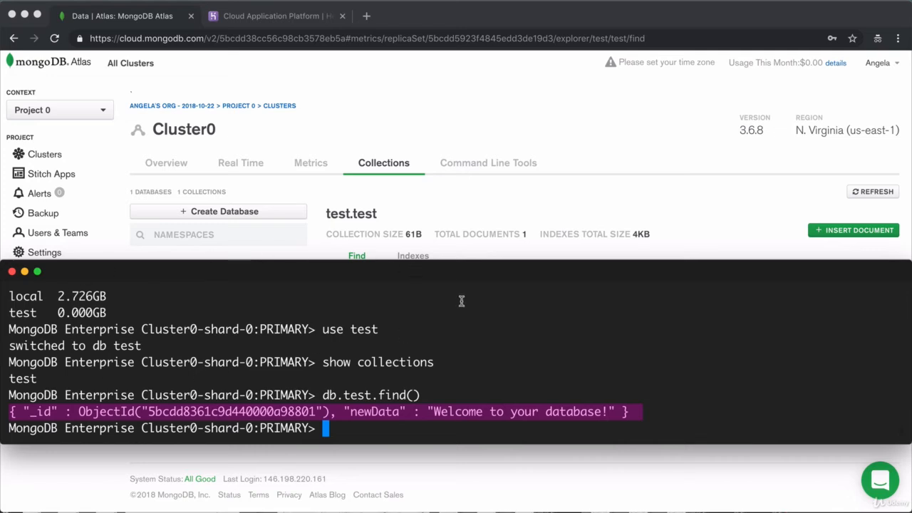
left_click(617, 118)
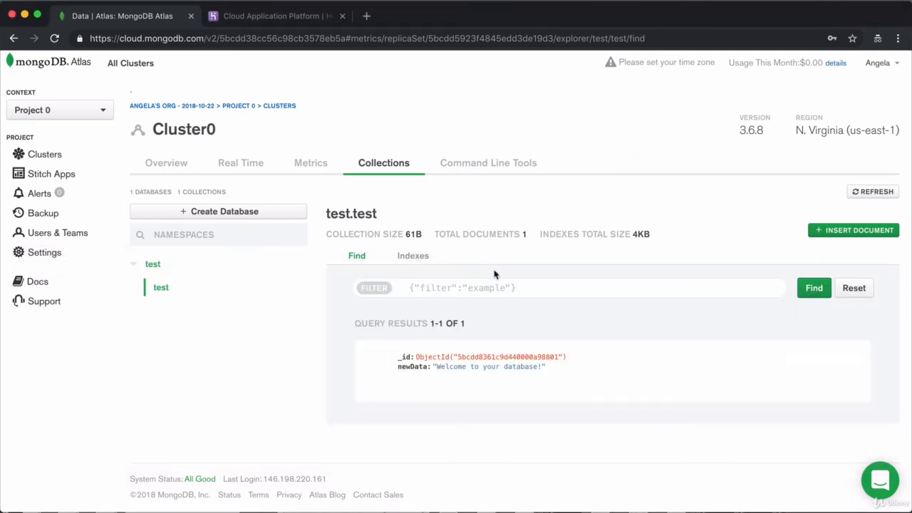
left_click(157, 166)
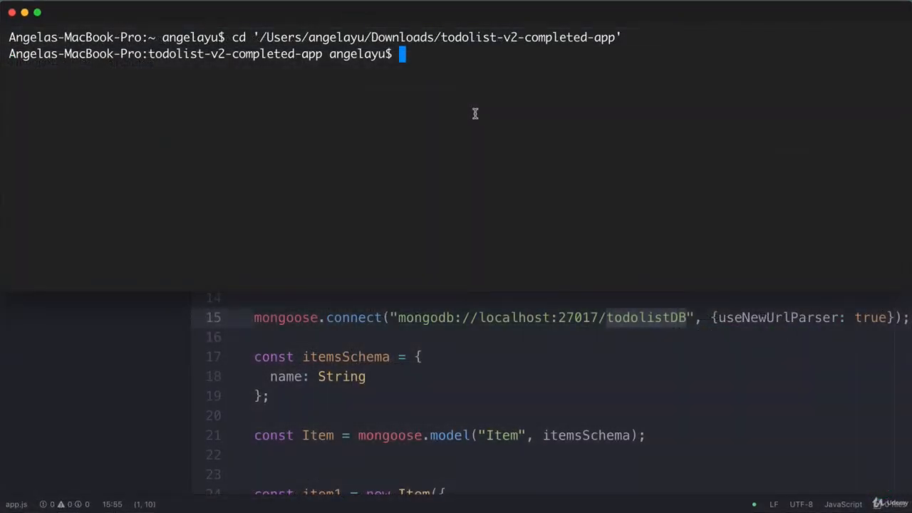
Step: Start the local MongoDB server with mongod in a new shell tab, bound to localhost
key("super+t")
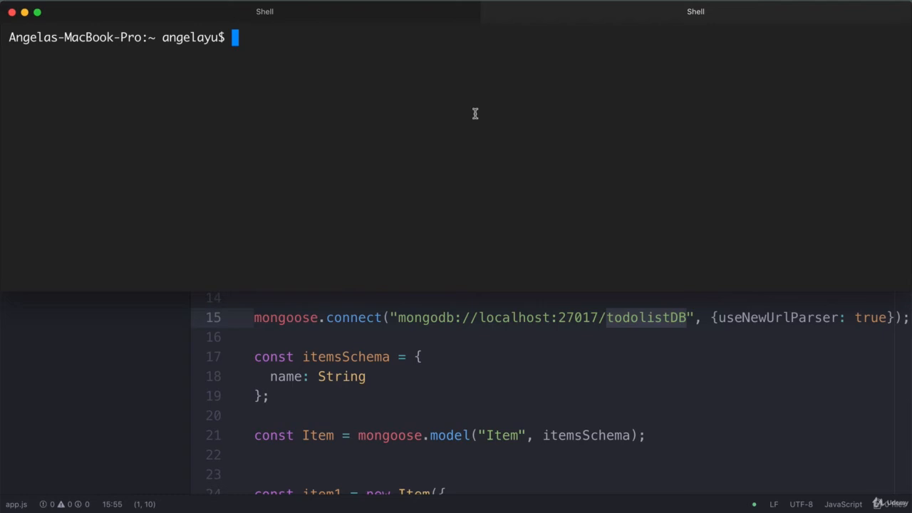
type("mongod")
key("Return")
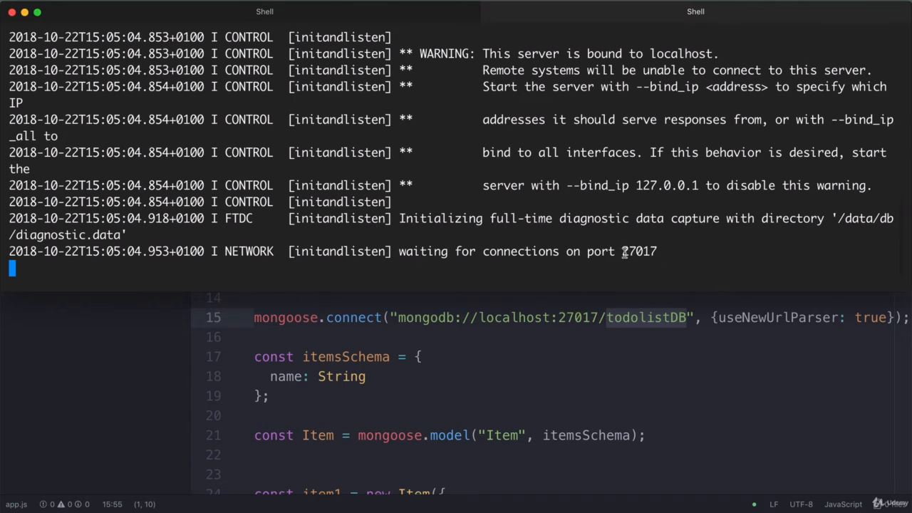
left_click_drag(719, 54, 484, 54)
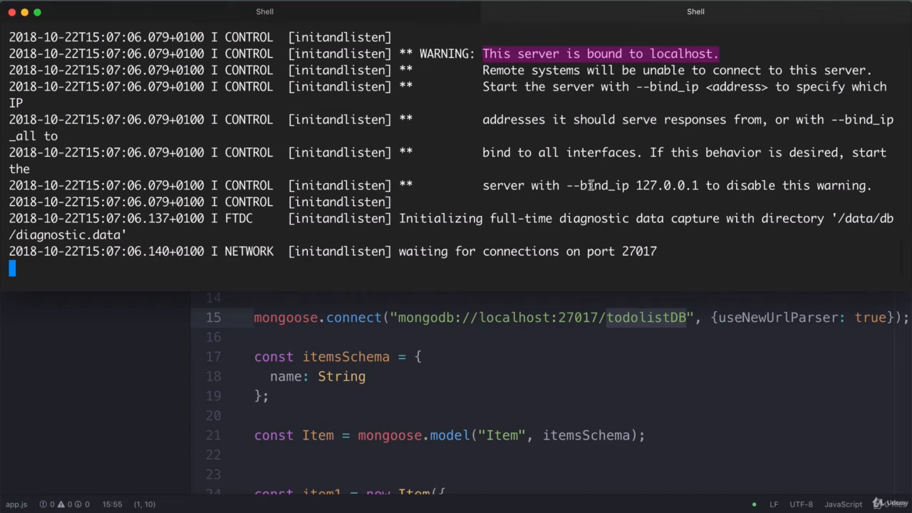
Step: Launch the todo app with 'nodemon app.js' in the other tab, serving on port 3000
left_click(342, 16)
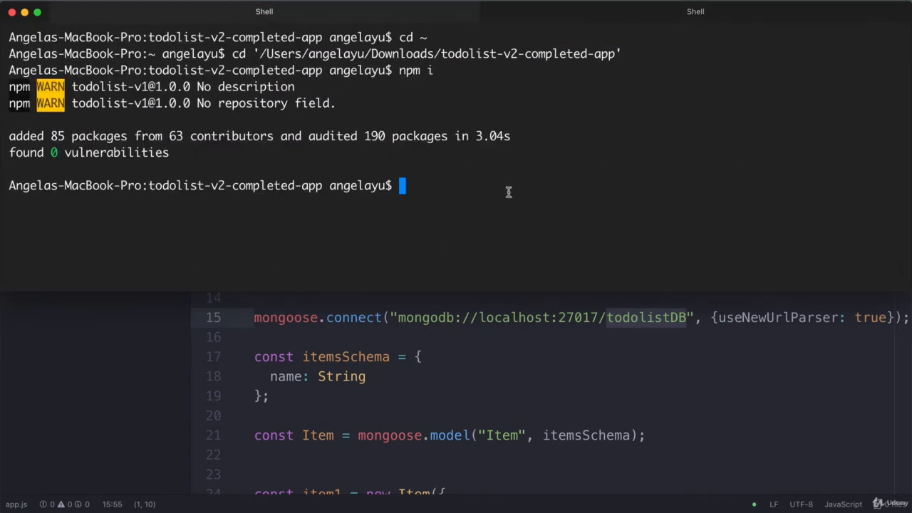
type("nom")
key("BackSpace")
type("demon app.js")
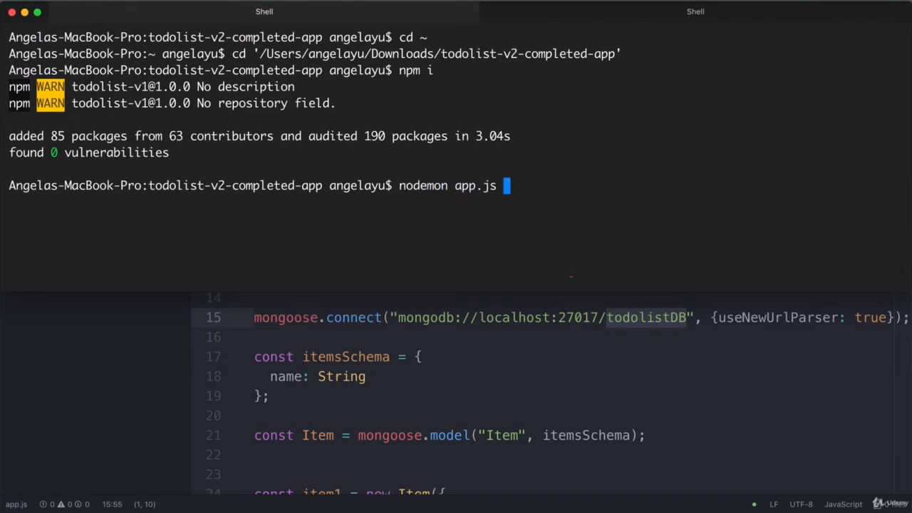
key("Return")
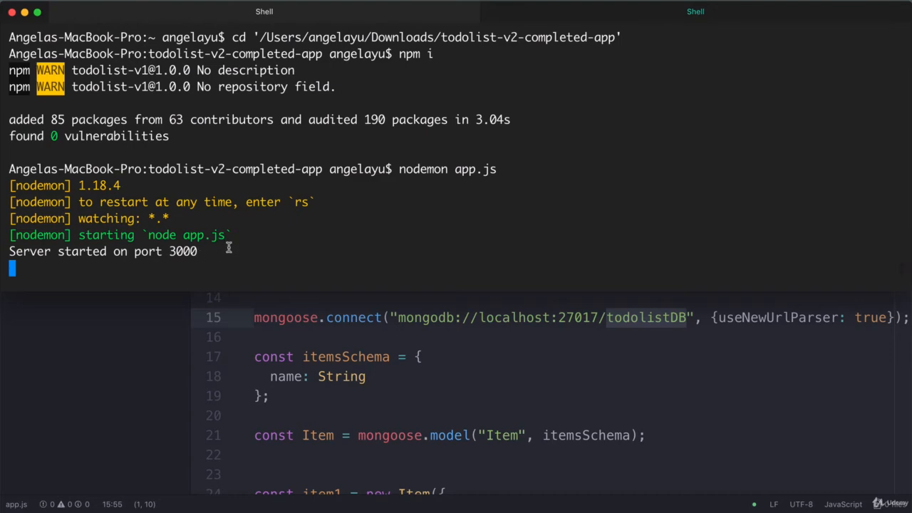
key("super+Tab")
key("super+Tab")
key("super+Tab")
key("super+Tab")
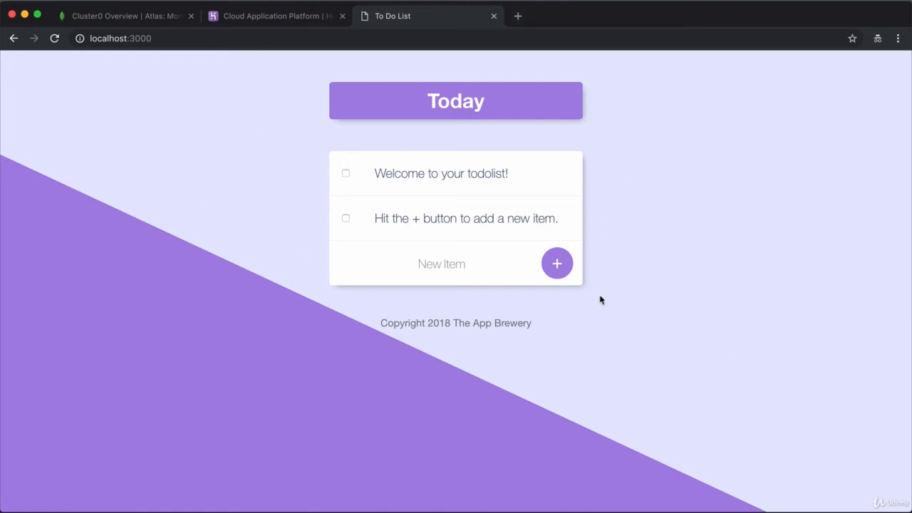
Step: Check off 'Hit the + button to add a new item.', leaving only 'Welcome to your todolist!'
left_click(346, 219)
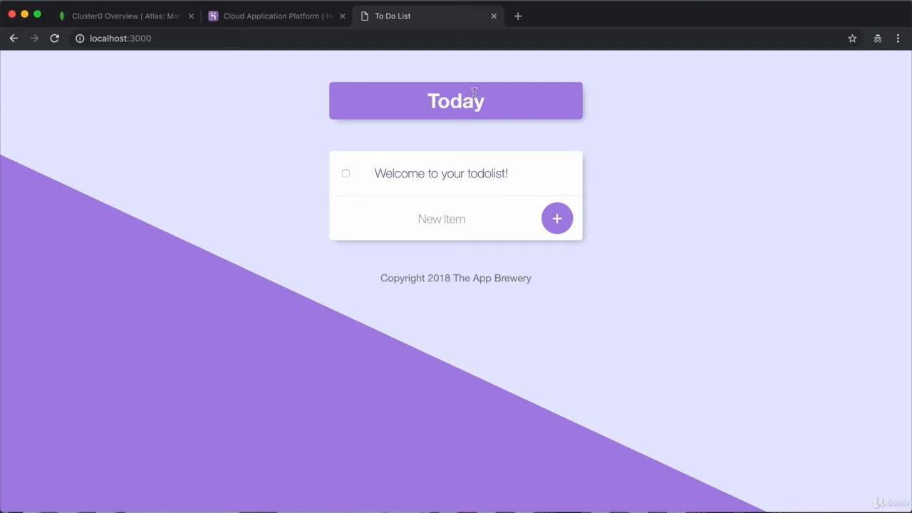
key("super+Tab")
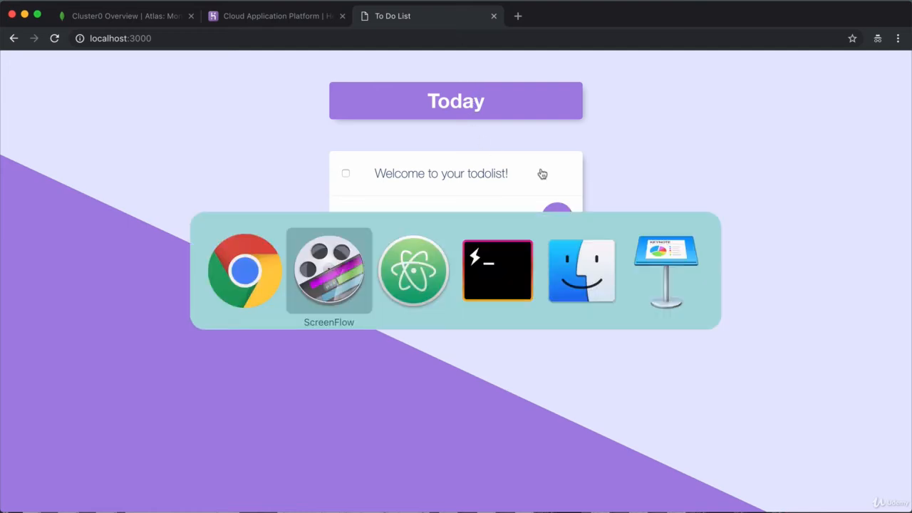
key("super+Tab")
key("super+Tab")
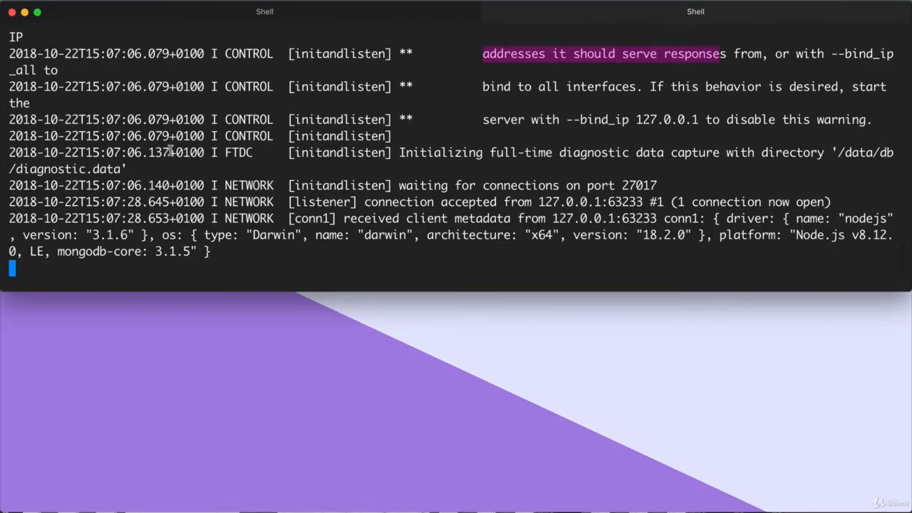
Step: Stop mongod, close its tab, and restart nodemon with 'rs', showing the localhost:27017 MongoNetworkError
key("ctrl+c")
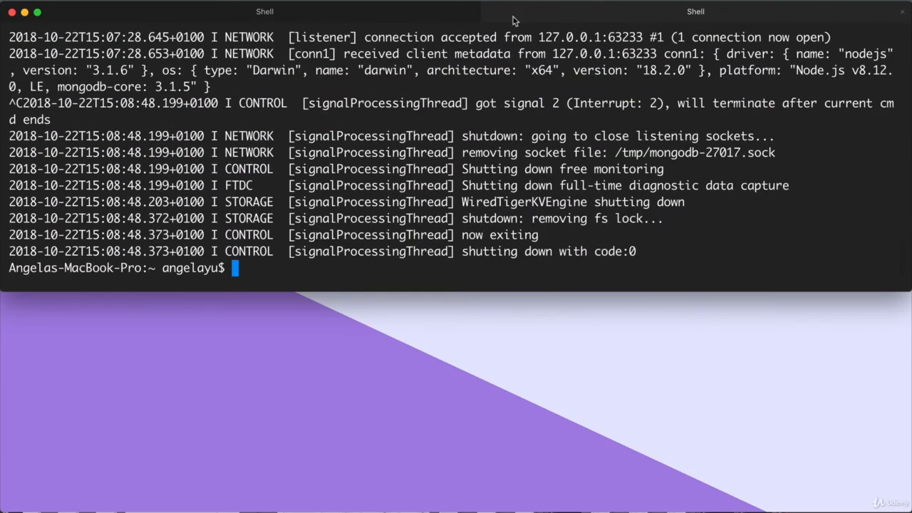
left_click(903, 13)
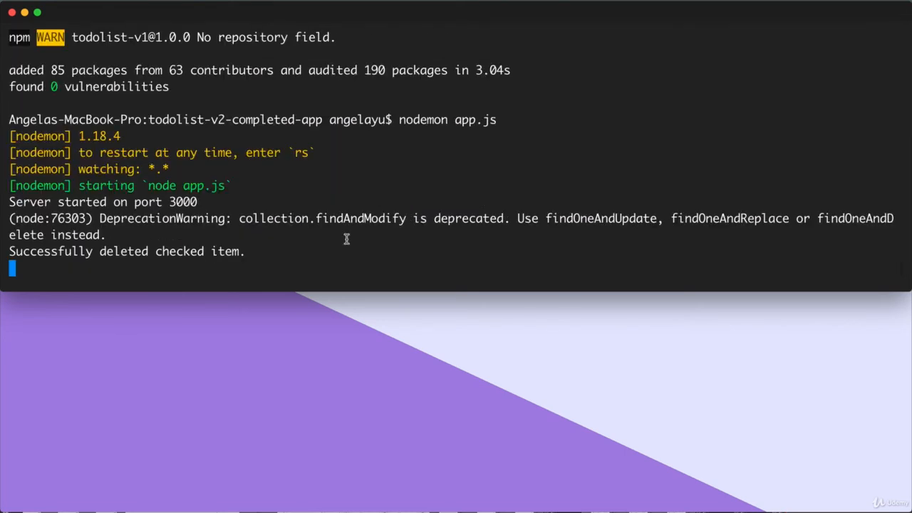
type("rs")
key("Return")
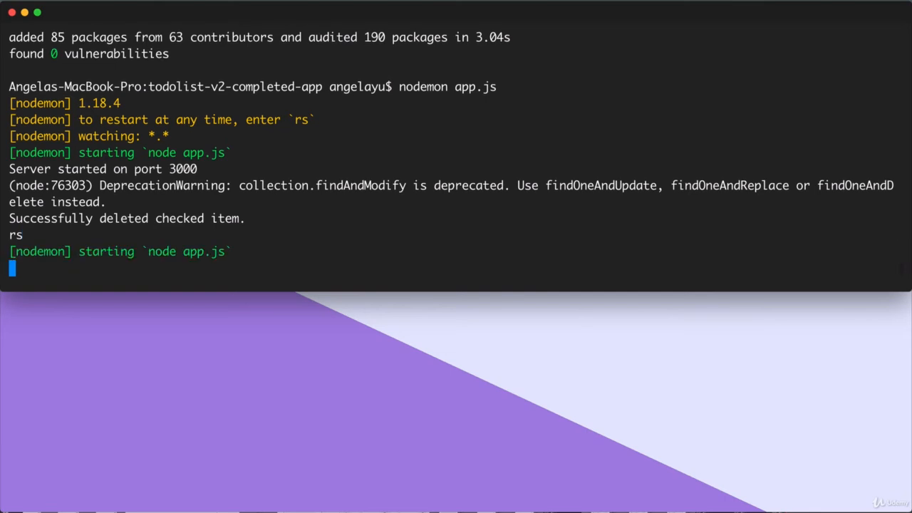
scroll(269, 165, "up", 5)
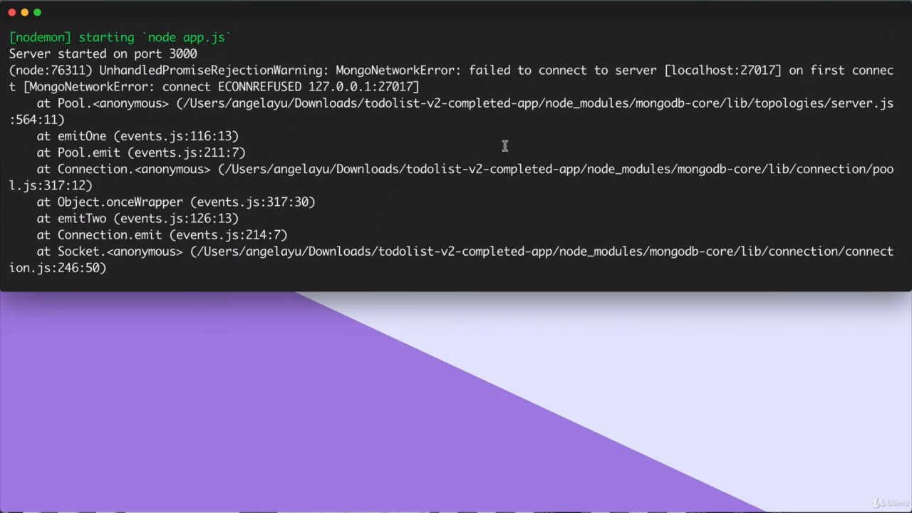
left_click_drag(336, 70, 885, 68)
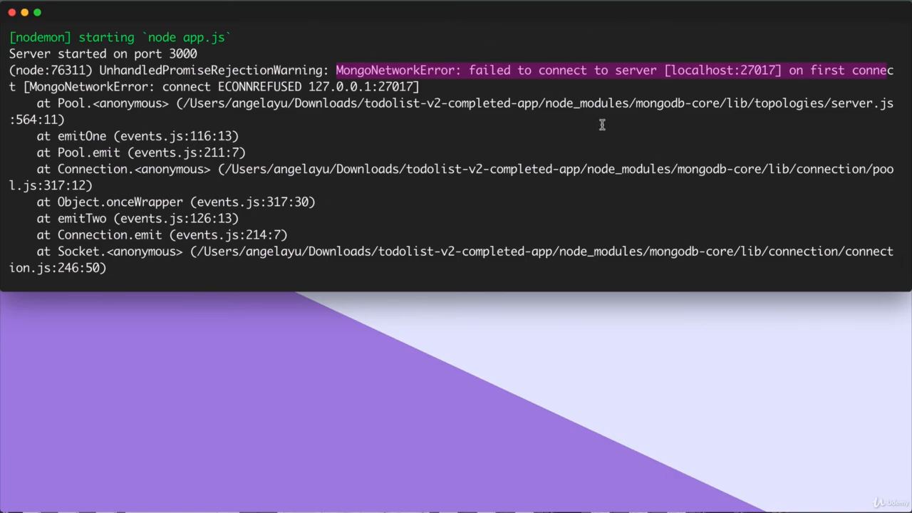
key("super+Tab")
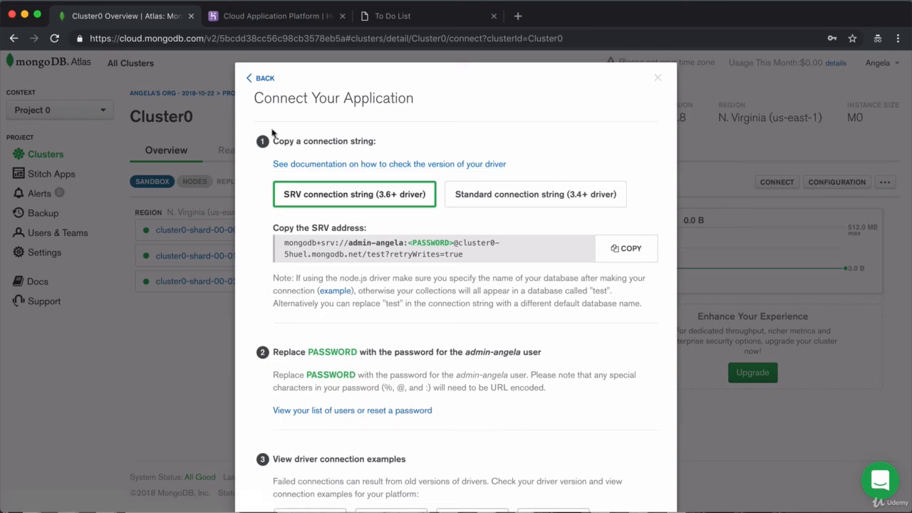
Step: Copy Cluster0's SRV connection string for 3.6+ drivers from Connect Your Application
left_click(13, 38)
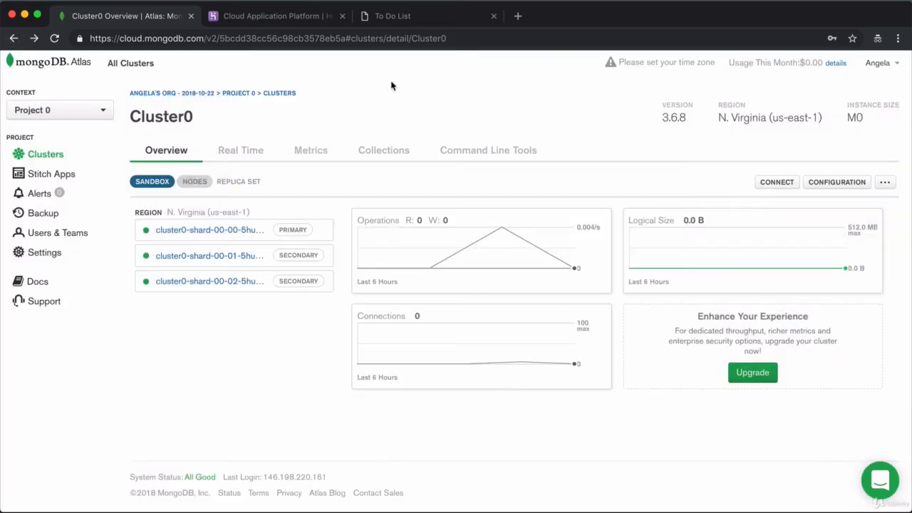
left_click(776, 182)
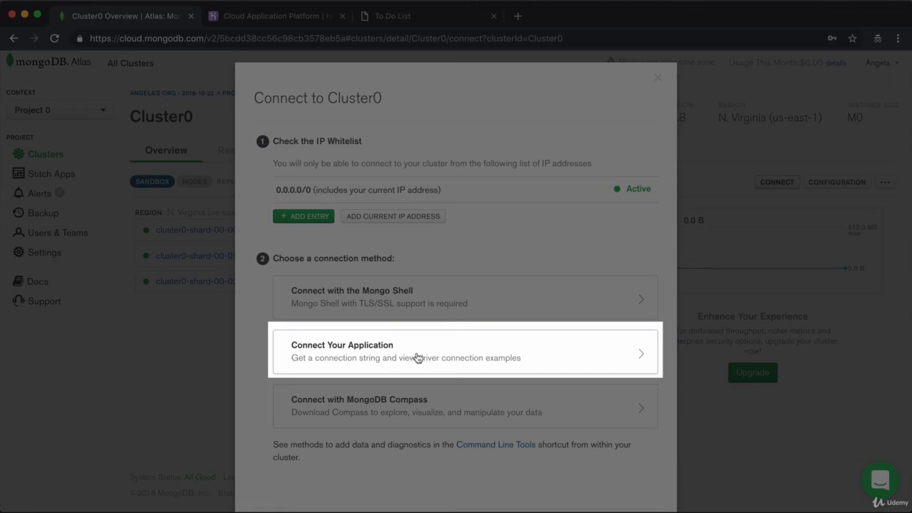
left_click(417, 358)
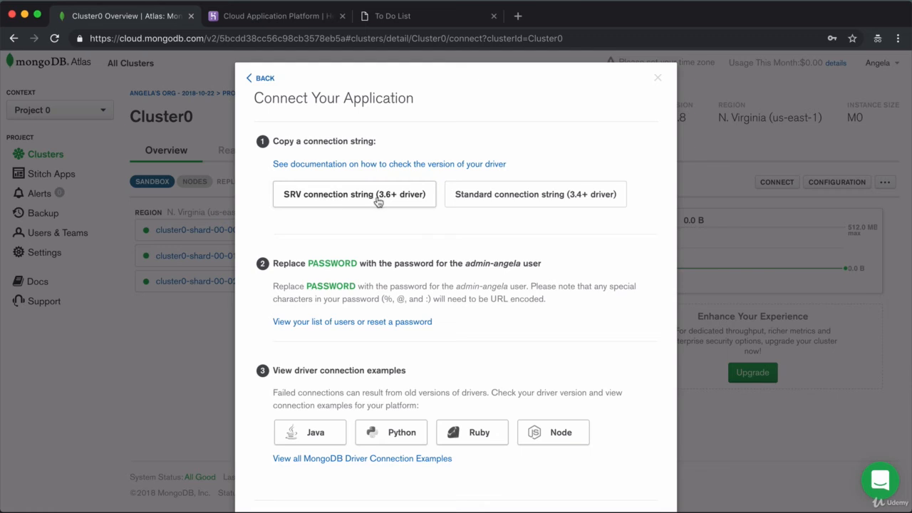
left_click(385, 194)
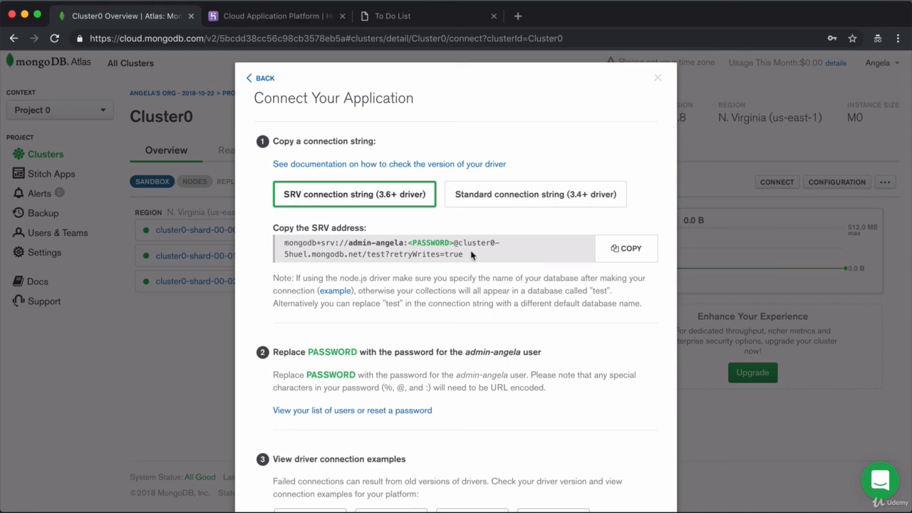
left_click(630, 249)
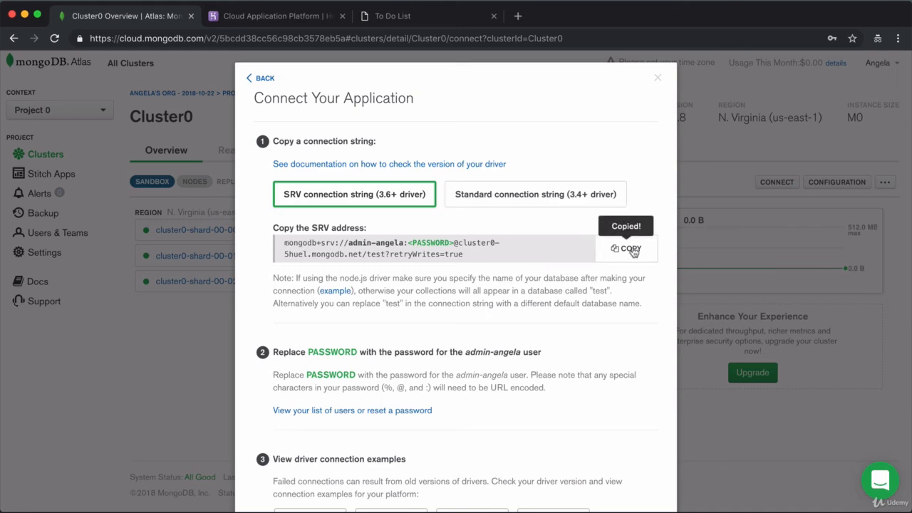
key("super+Tab")
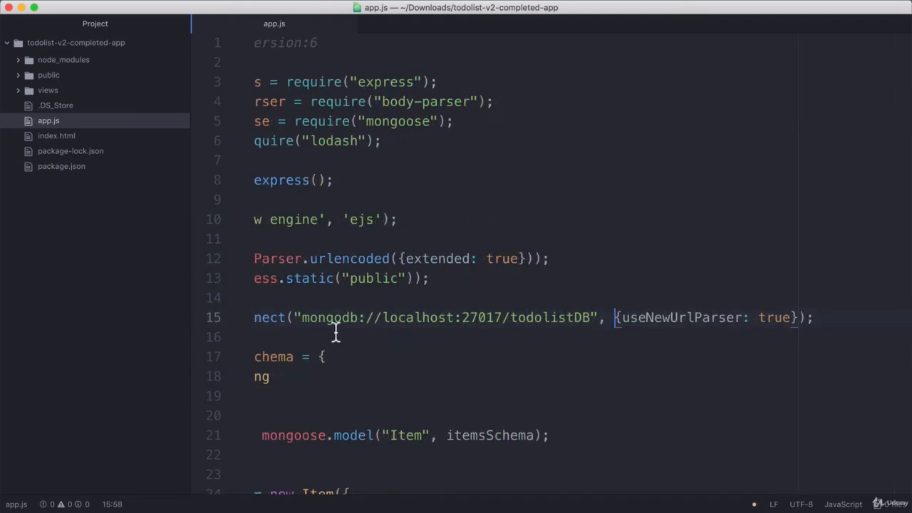
Step: Replace mongodb://localhost:27017 on line 15 with the pasted Atlas SRV connection string
left_click_drag(302, 318, 507, 317)
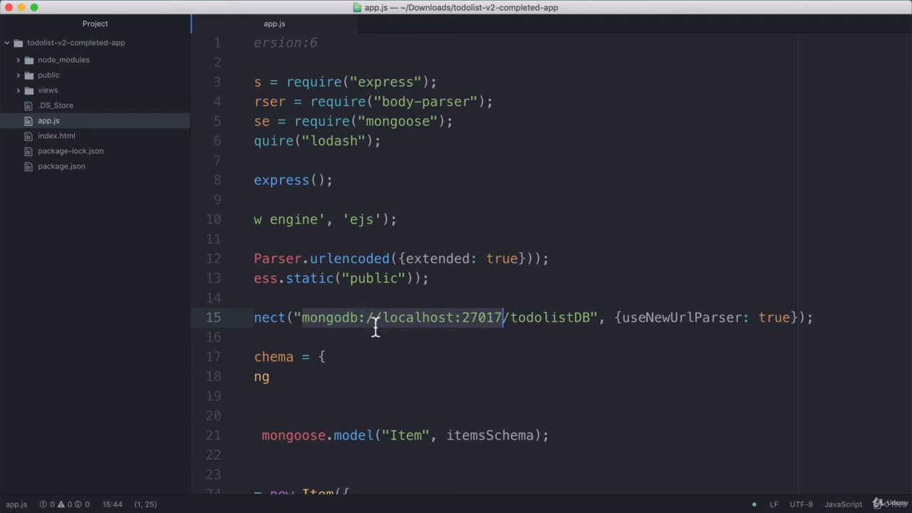
key("super+v")
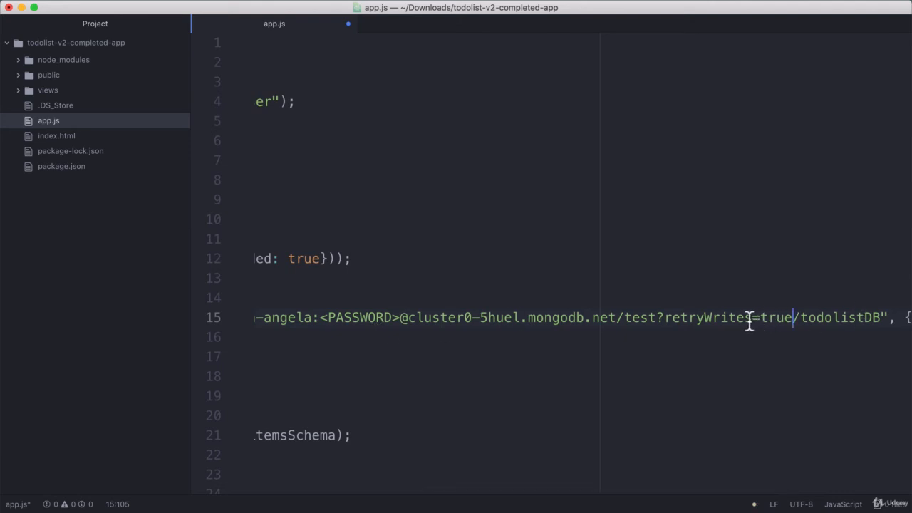
left_click_drag(750, 321, 240, 319)
left_click(713, 326)
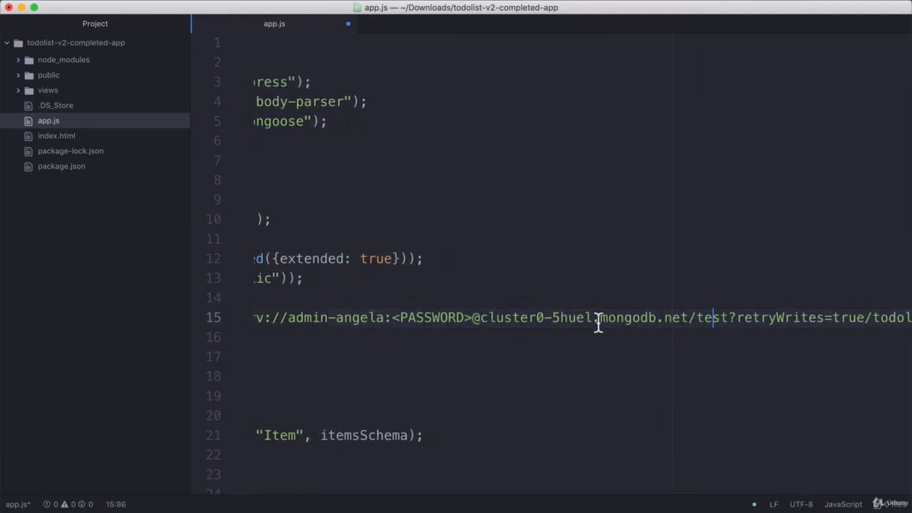
Step: Highlight the mongodb.net host, database user name and password placeholder in the string
left_click_drag(600, 318, 690, 320)
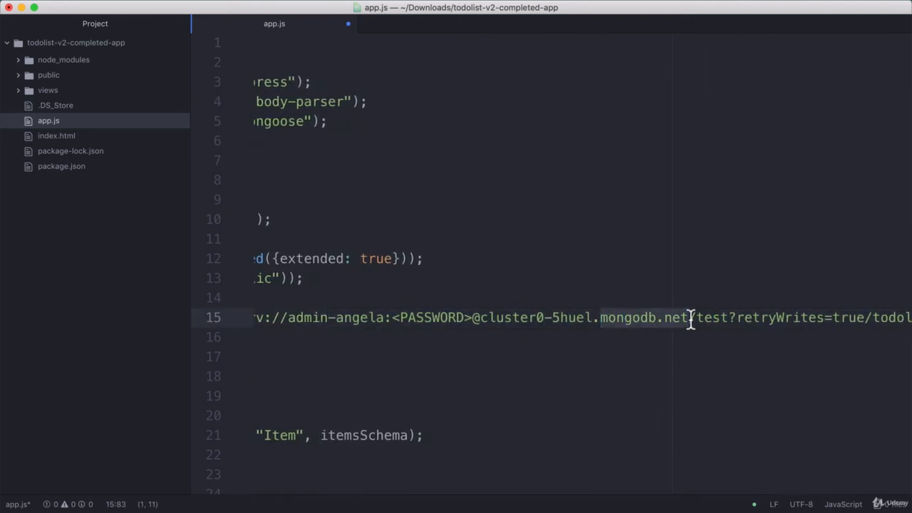
left_click(757, 320)
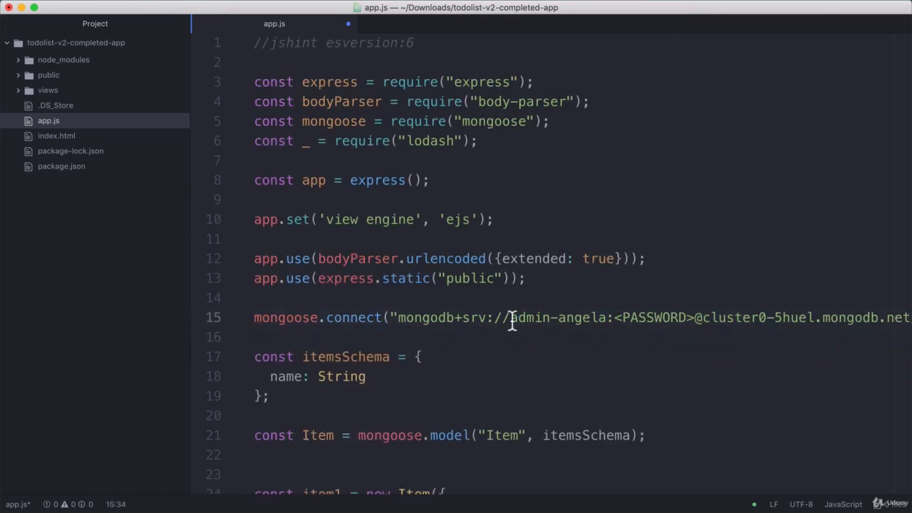
left_click_drag(511, 321, 607, 320)
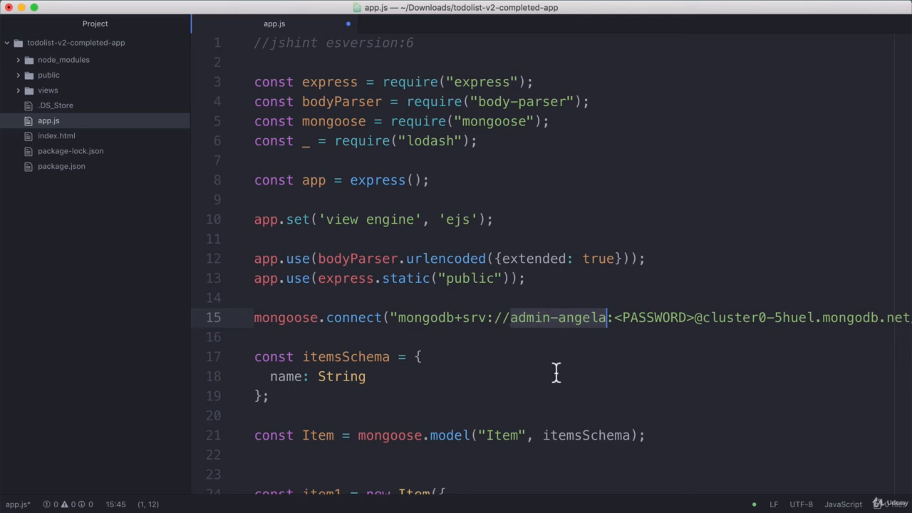
left_click(629, 319)
left_click_drag(613, 320, 695, 322)
left_click(695, 326)
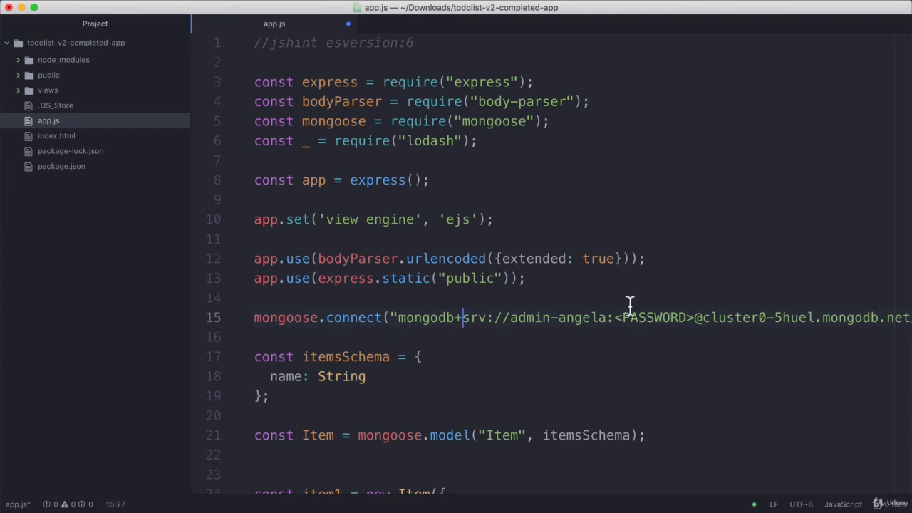
Step: Replace the <PASSWORD> placeholder with the database user's actual password
left_click_drag(617, 324, 694, 321)
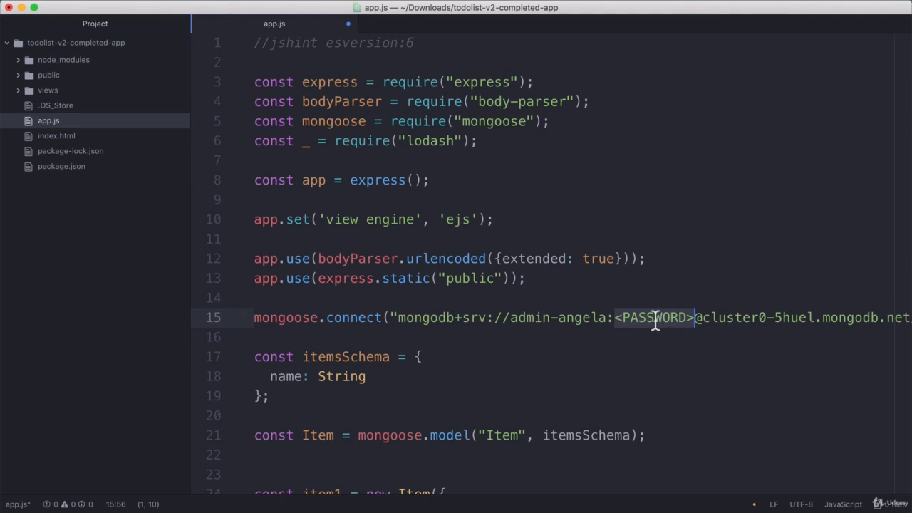
left_click_drag(511, 317, 693, 319)
left_click(645, 318)
left_click_drag(616, 322, 694, 320)
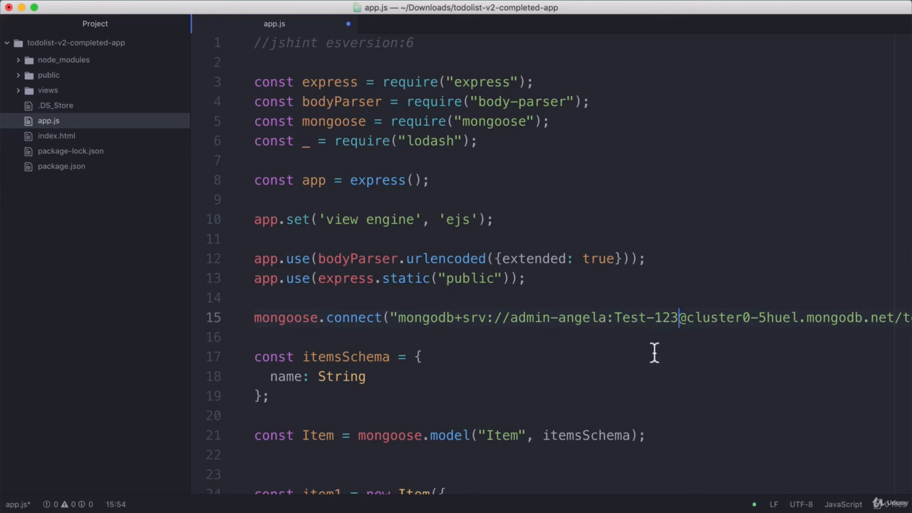
Step: Delete 'test?retryWrites=true/' so the connection string ends at mongodb.net/todolistDB
left_click_drag(397, 317, 682, 319)
left_click(682, 320)
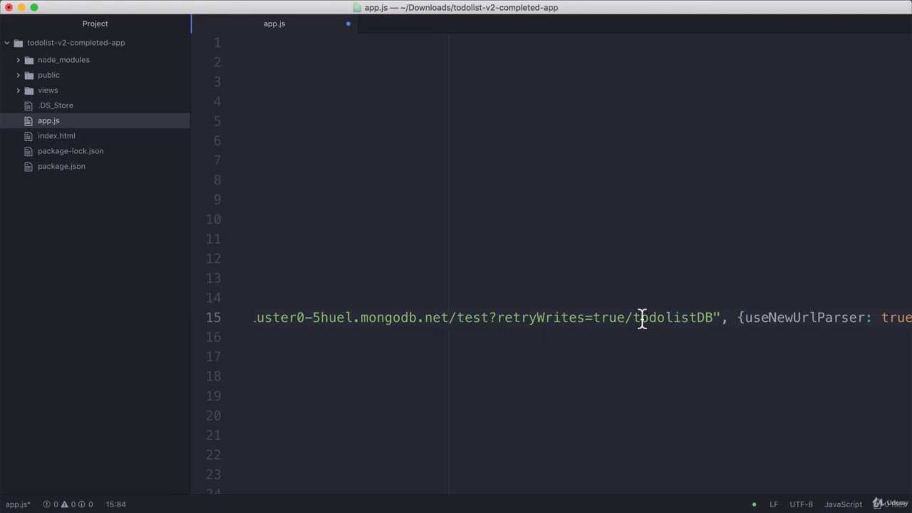
left_click_drag(627, 317, 715, 319)
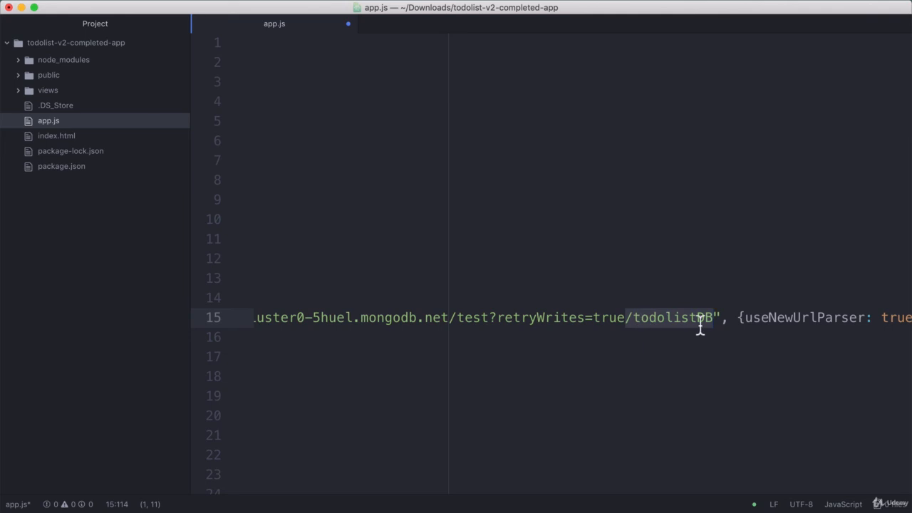
left_click(472, 333)
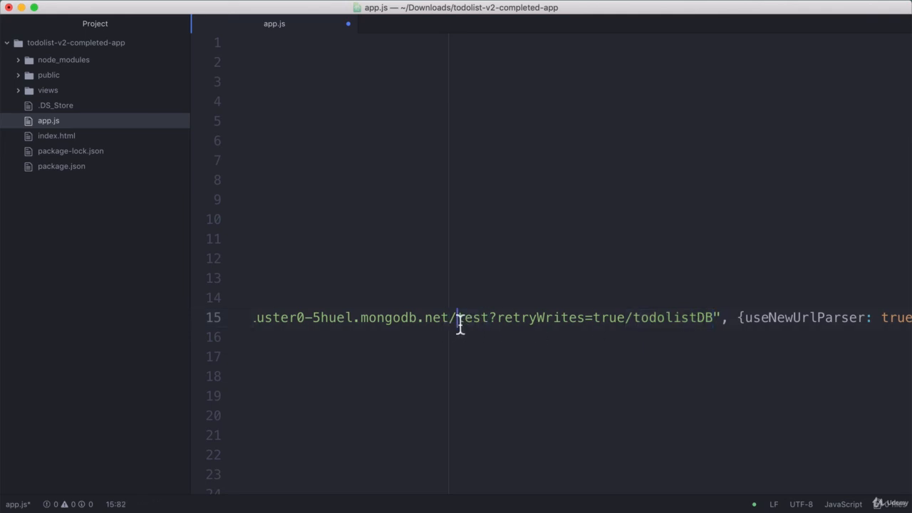
left_click_drag(458, 320, 491, 320)
left_click_drag(633, 320, 460, 325)
key("BackSpace")
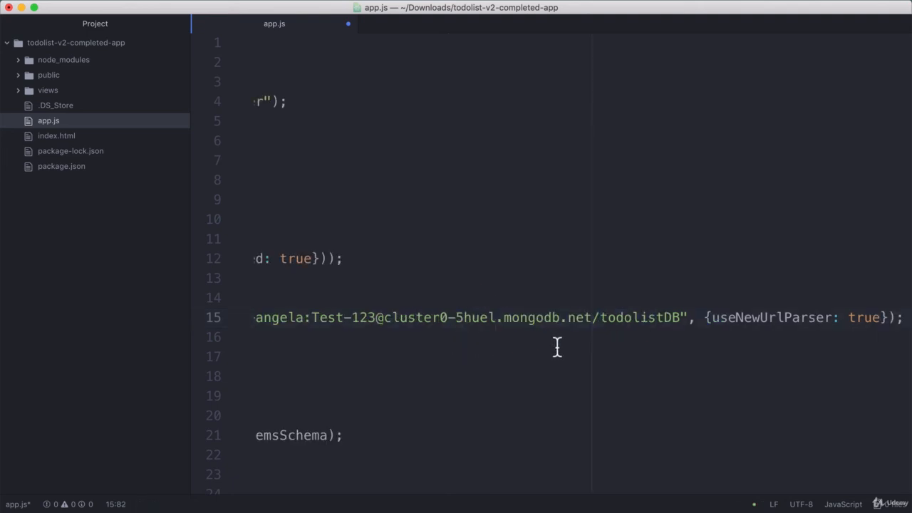
left_click_drag(600, 320, 682, 322)
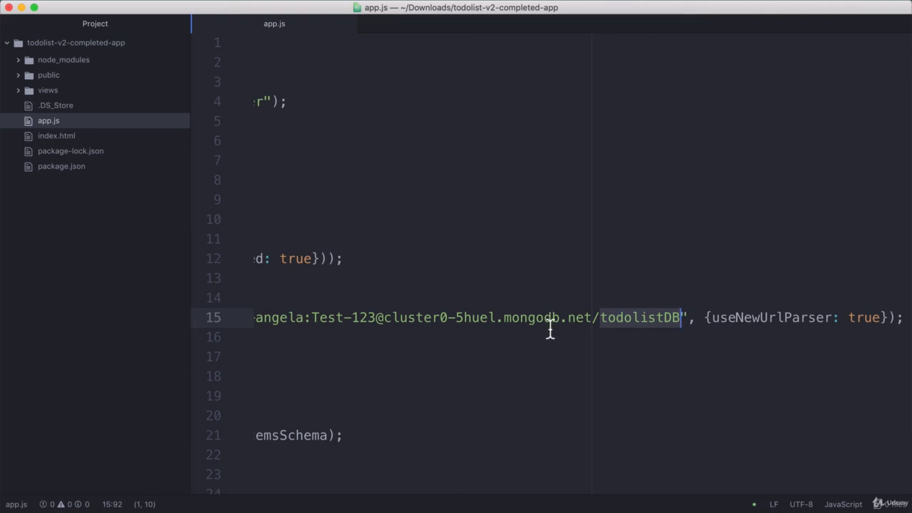
left_click_drag(550, 329, 258, 320)
Step: Restart nodemon with rs in Hyper so the server runs on port 3000 again
key("super+Tab")
key("super+Tab")
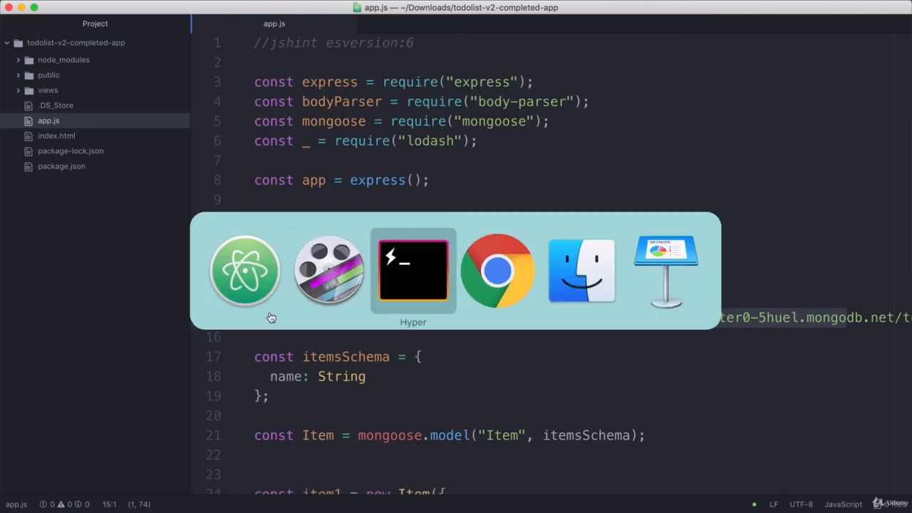
type("rs")
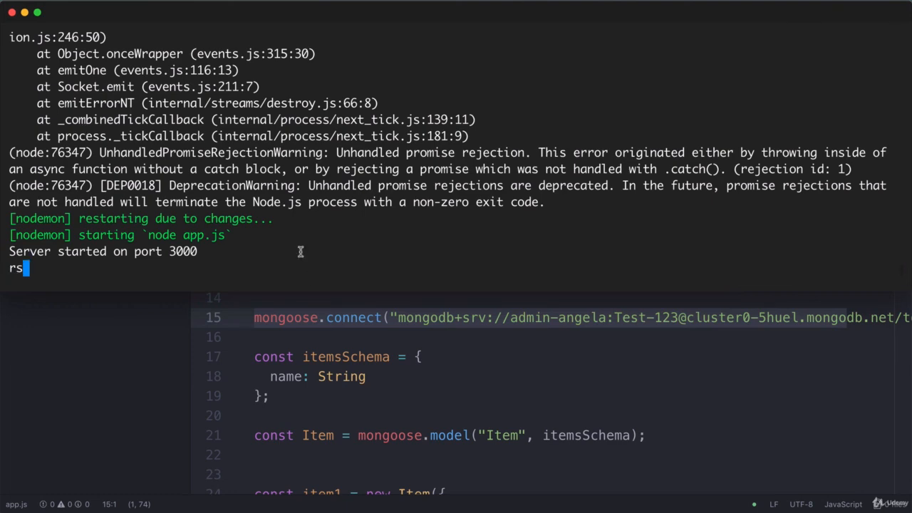
key("Return")
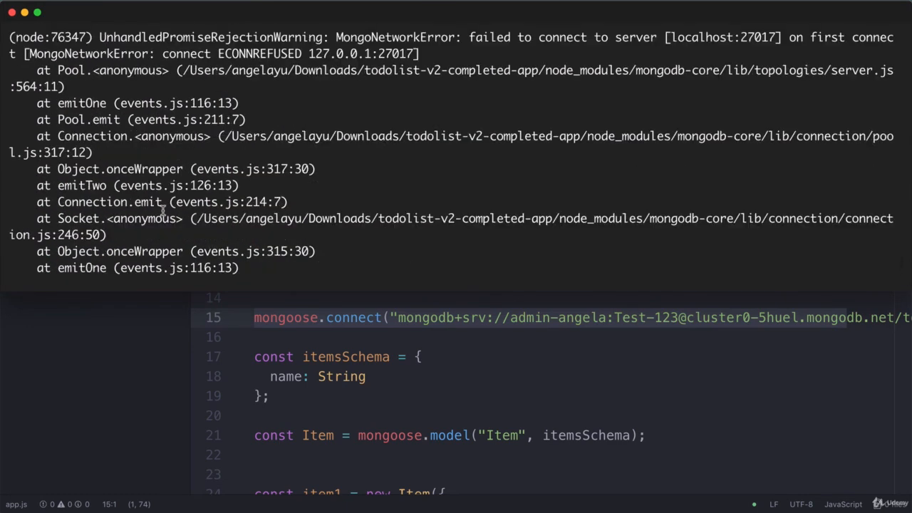
left_click_drag(472, 43, 714, 39)
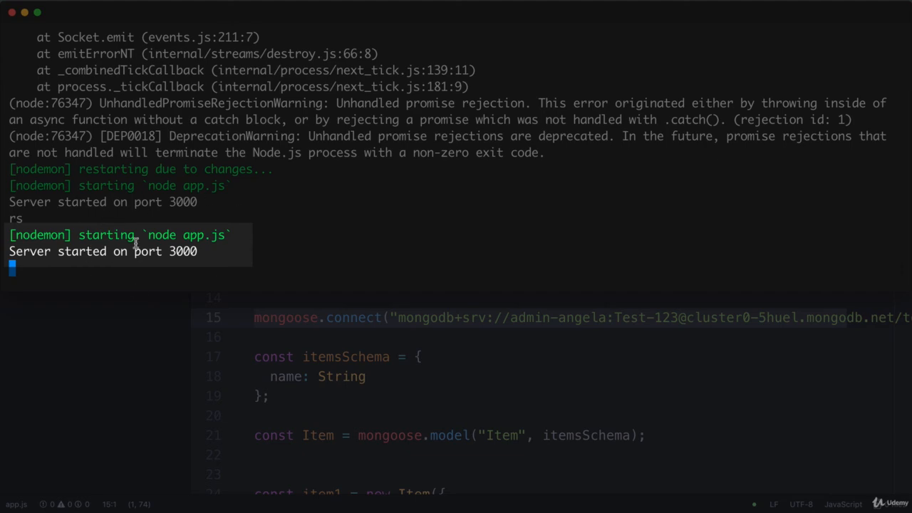
key("super+Tab")
key("super+Tab")
key("super+Tab")
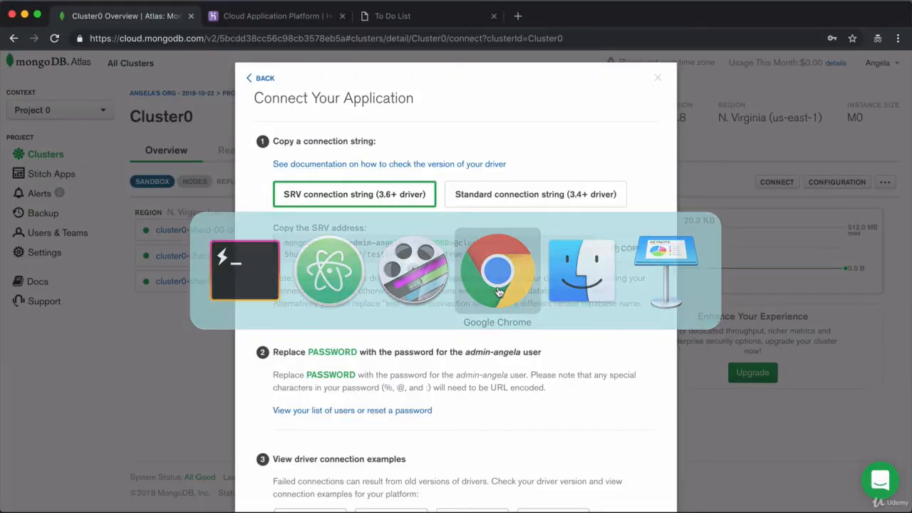
Step: Load the todo app at localhost:3000 in a new incognito tab
key("super+t")
type("localhost:3000")
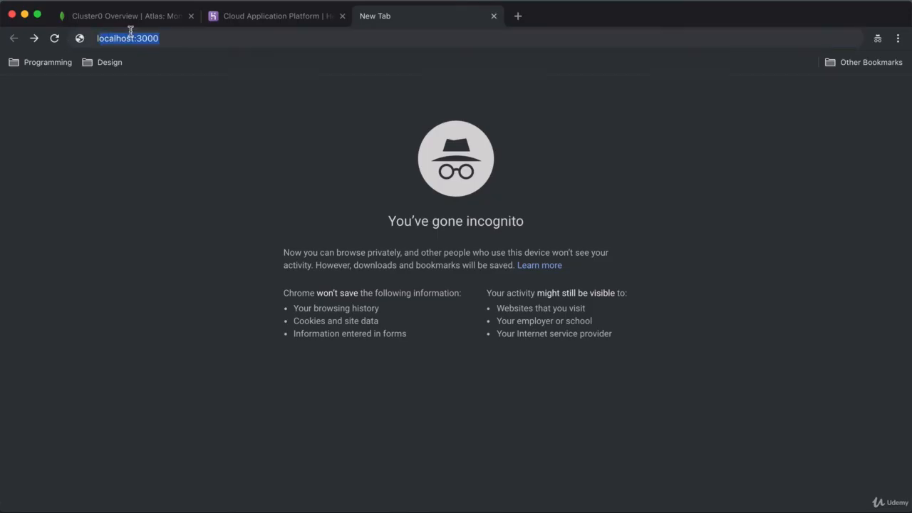
key("Return")
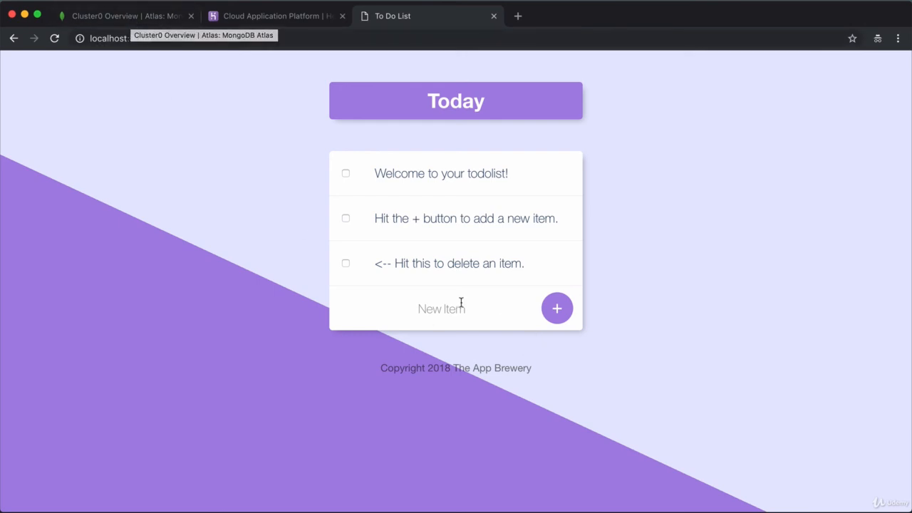
Step: Add 'Test Item' to the todo list
left_click(439, 307)
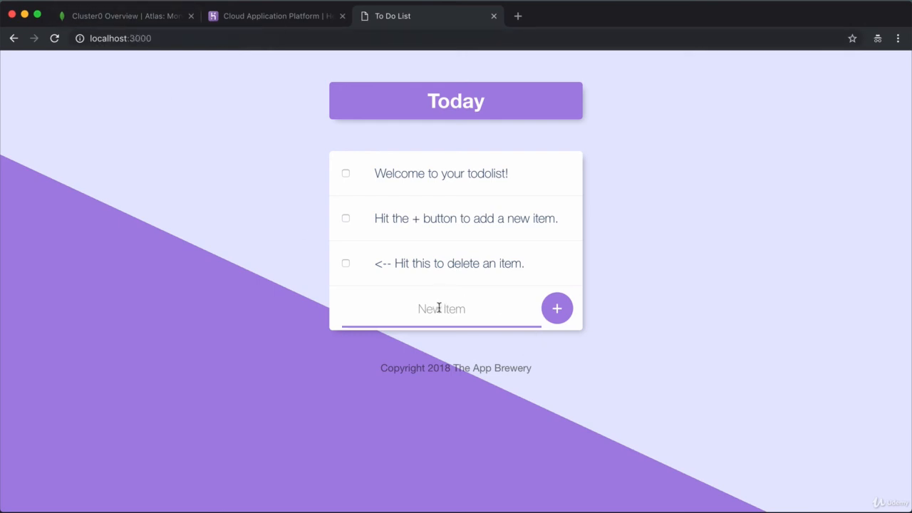
type("Test Item")
left_click(555, 308)
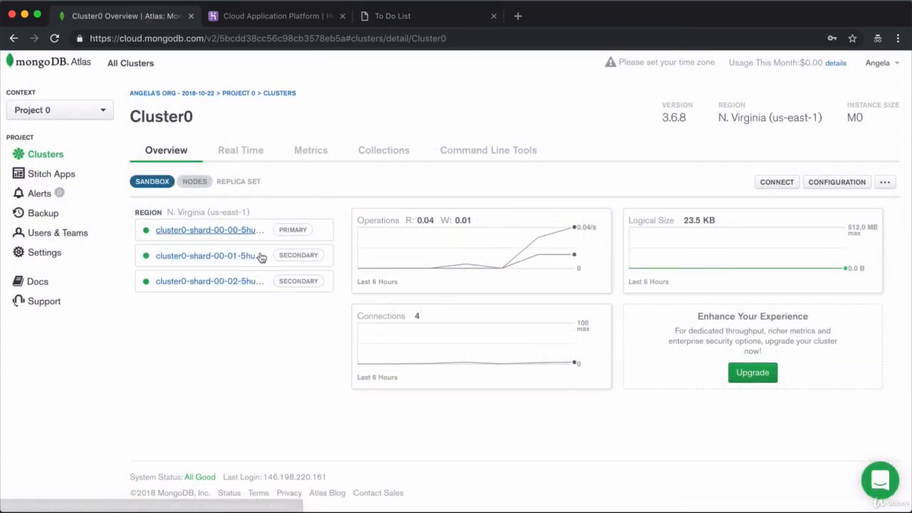
Step: Browse Collections to todolistDB.items and review its four documents, including Test Item
left_click(381, 152)
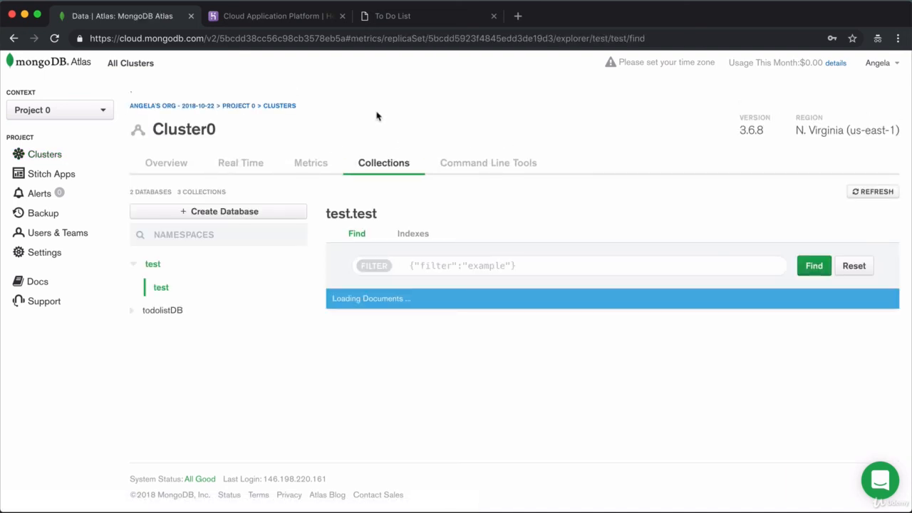
left_click(143, 313)
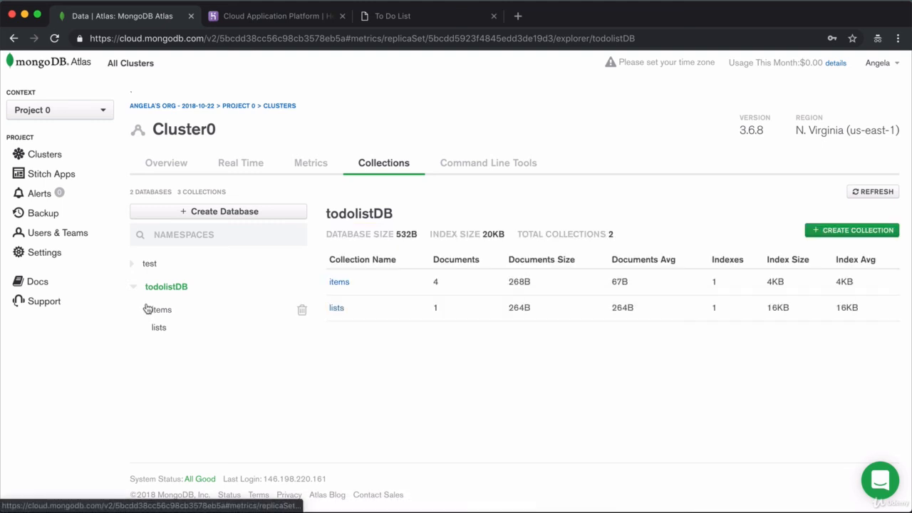
left_click(339, 282)
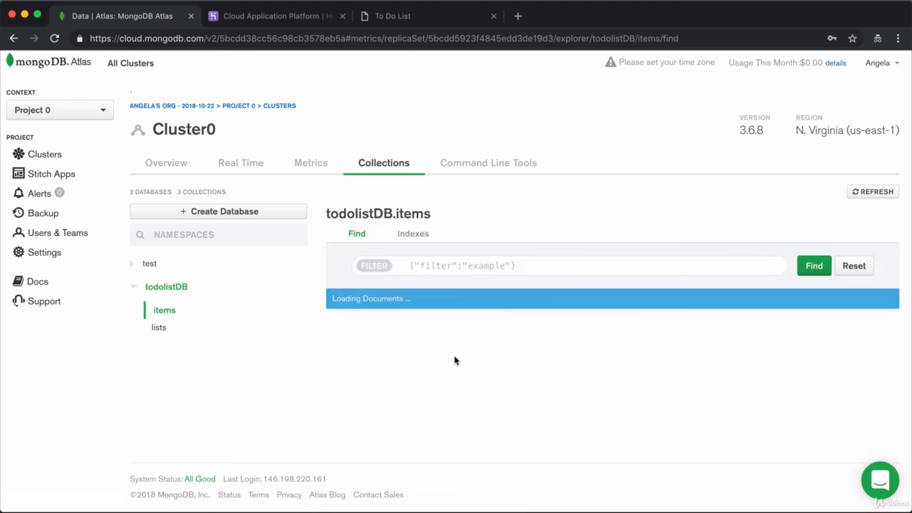
scroll(493, 337, "down", 5)
scroll(493, 337, "down", 1)
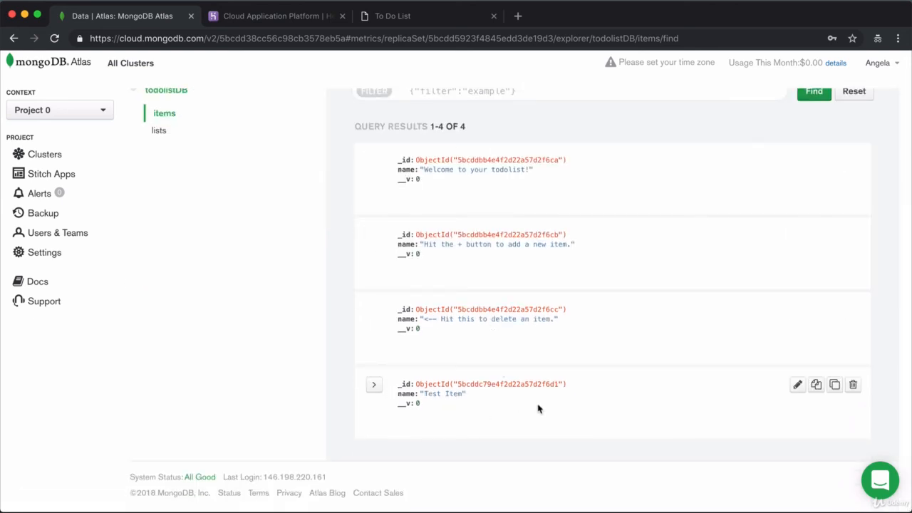
scroll(505, 378, "up", 5)
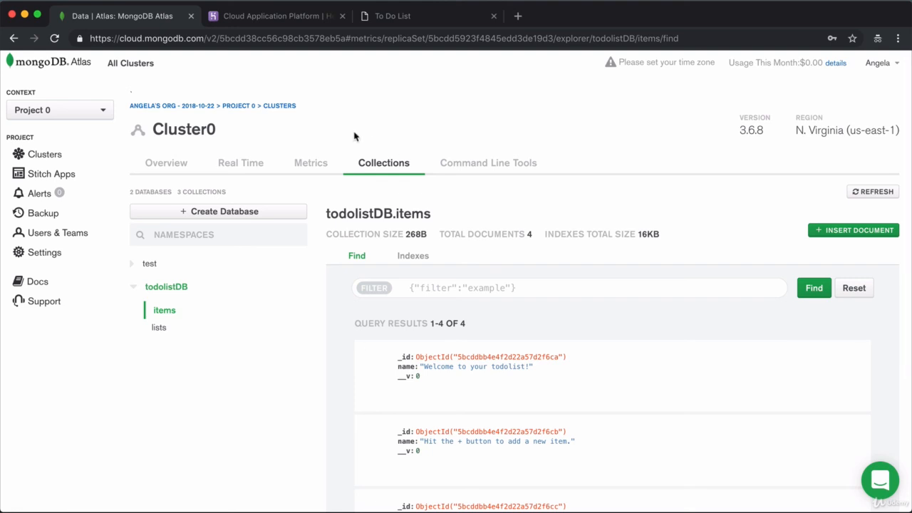